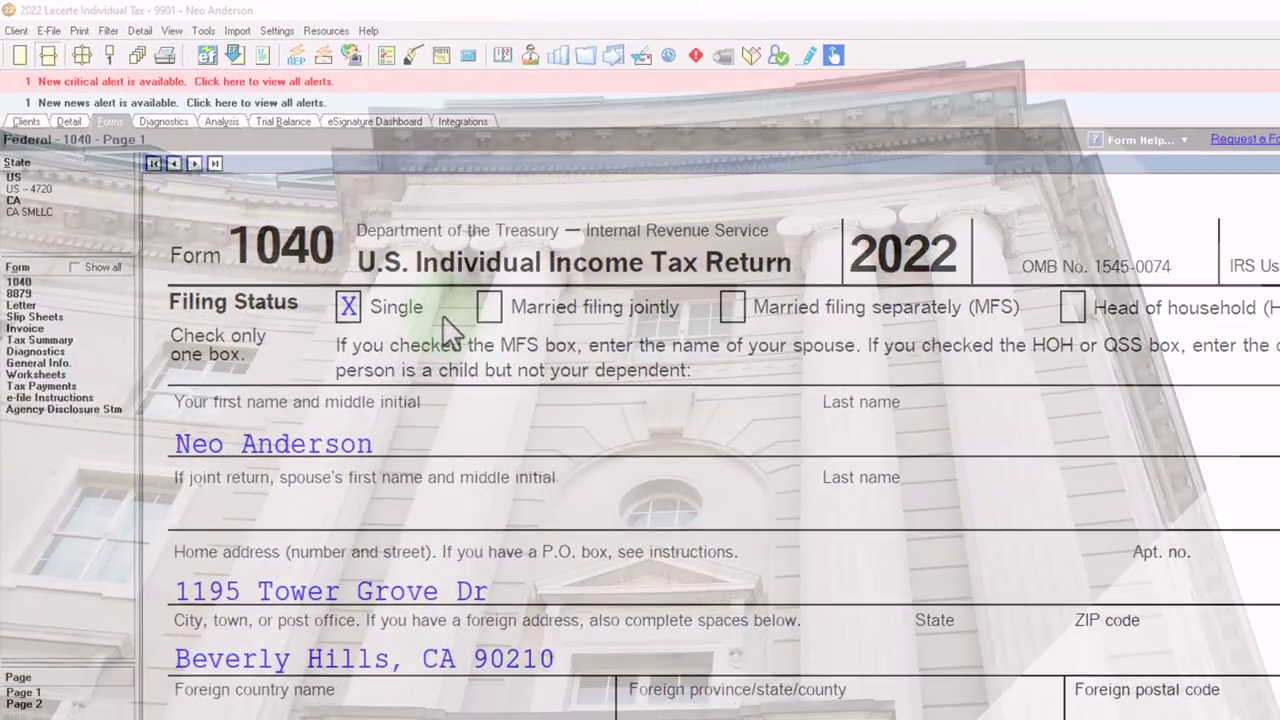
- Open the QuickBooks Online 2022 vs Excel course and expand its OneNote - Getting Started 2022 lessons
scroll(480, 348, down, 3)
scroll(450, 330, down, 5)
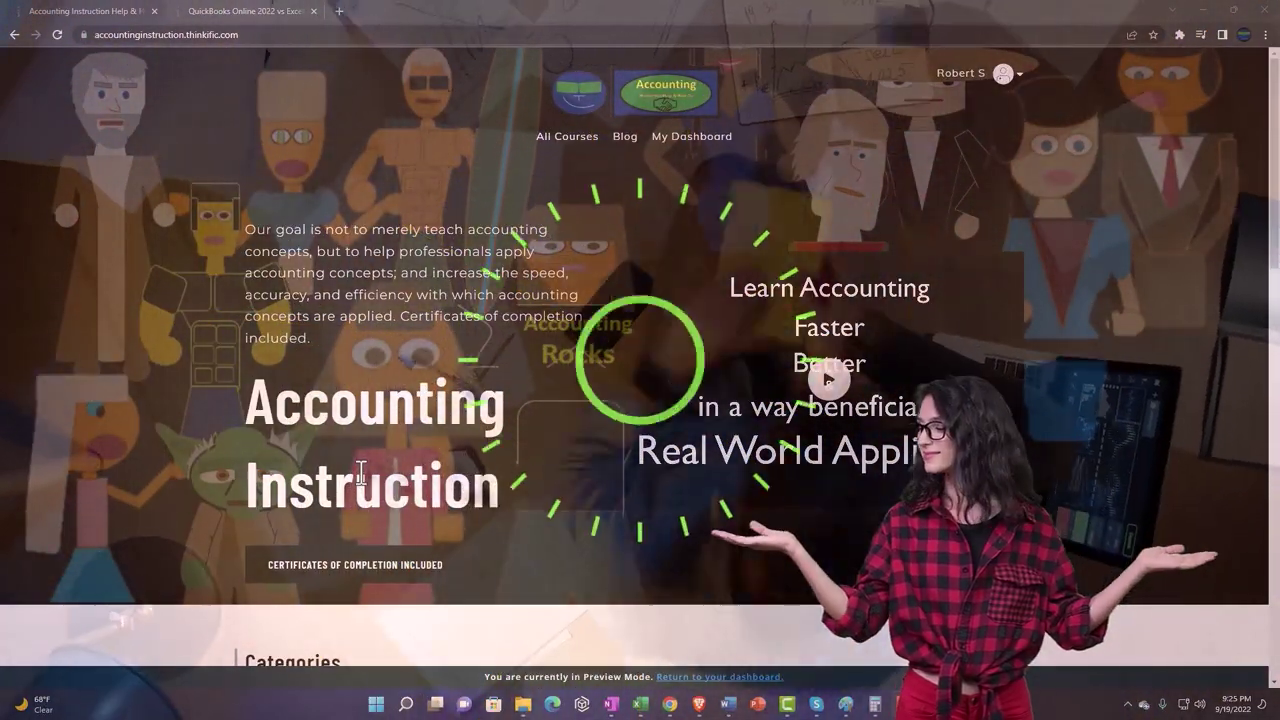
scroll(176, 556, down, 6)
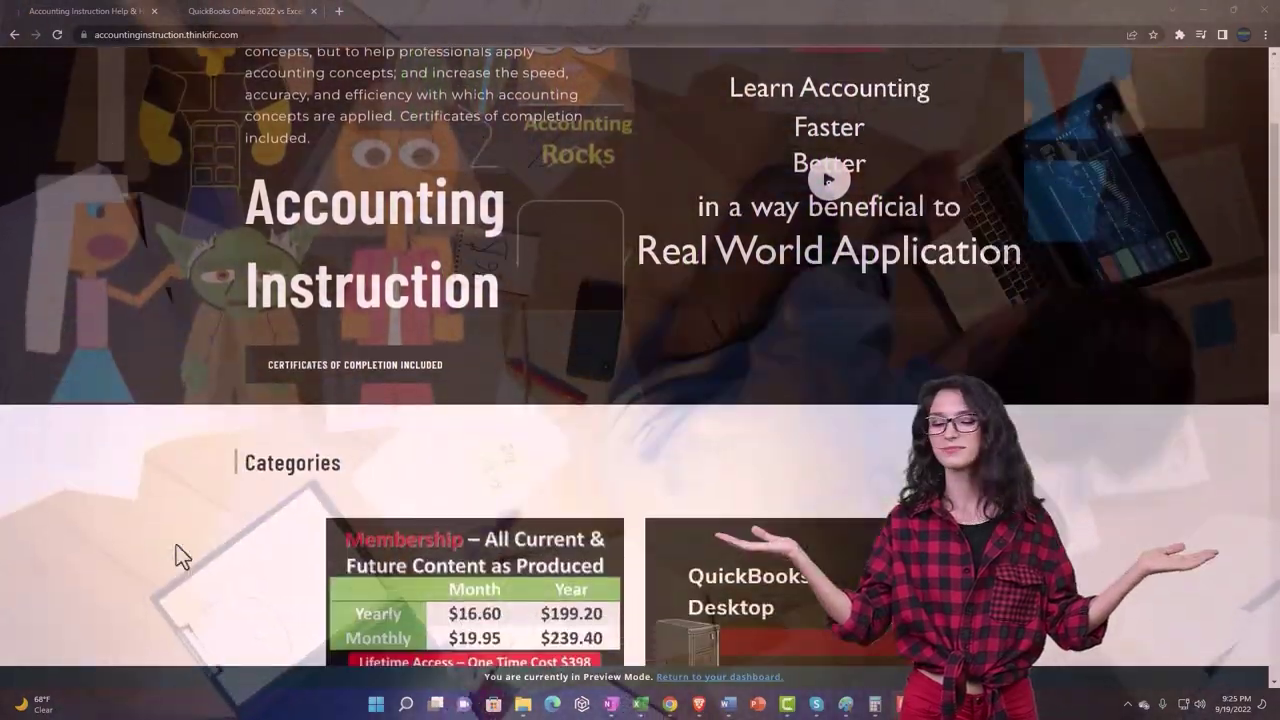
scroll(176, 548, down, 4)
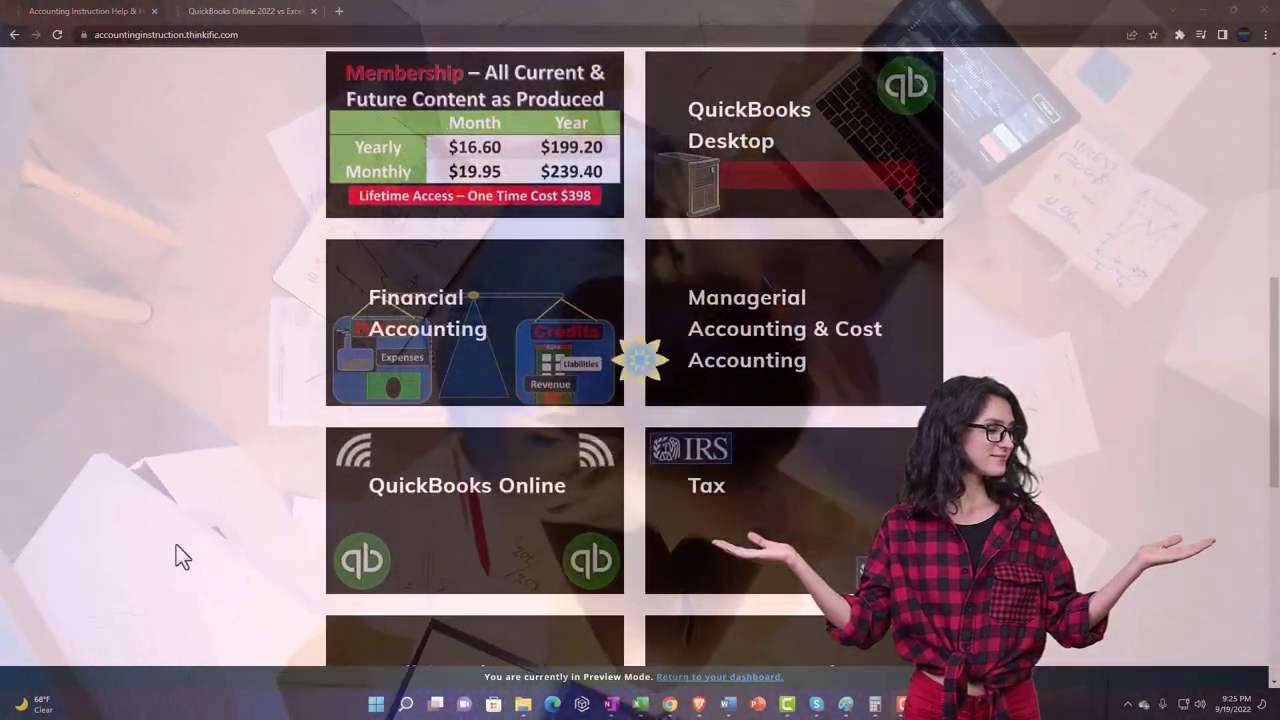
scroll(176, 546, down, 2)
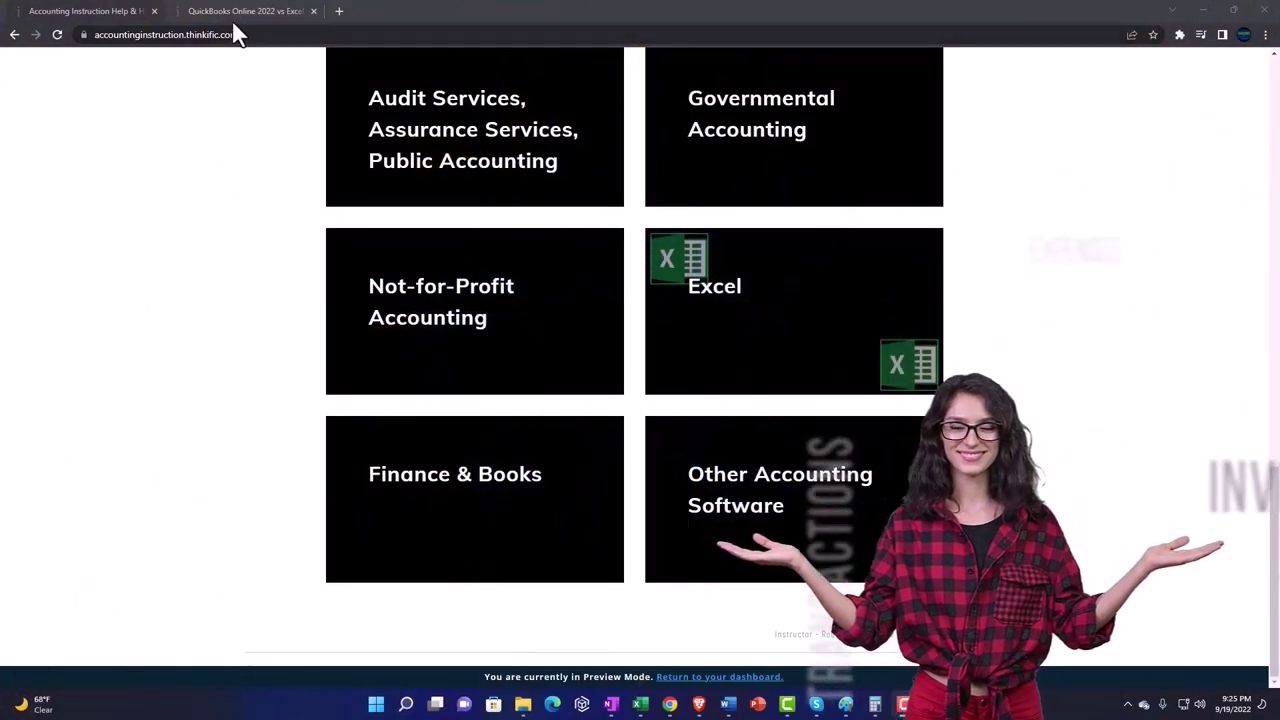
click(229, 11)
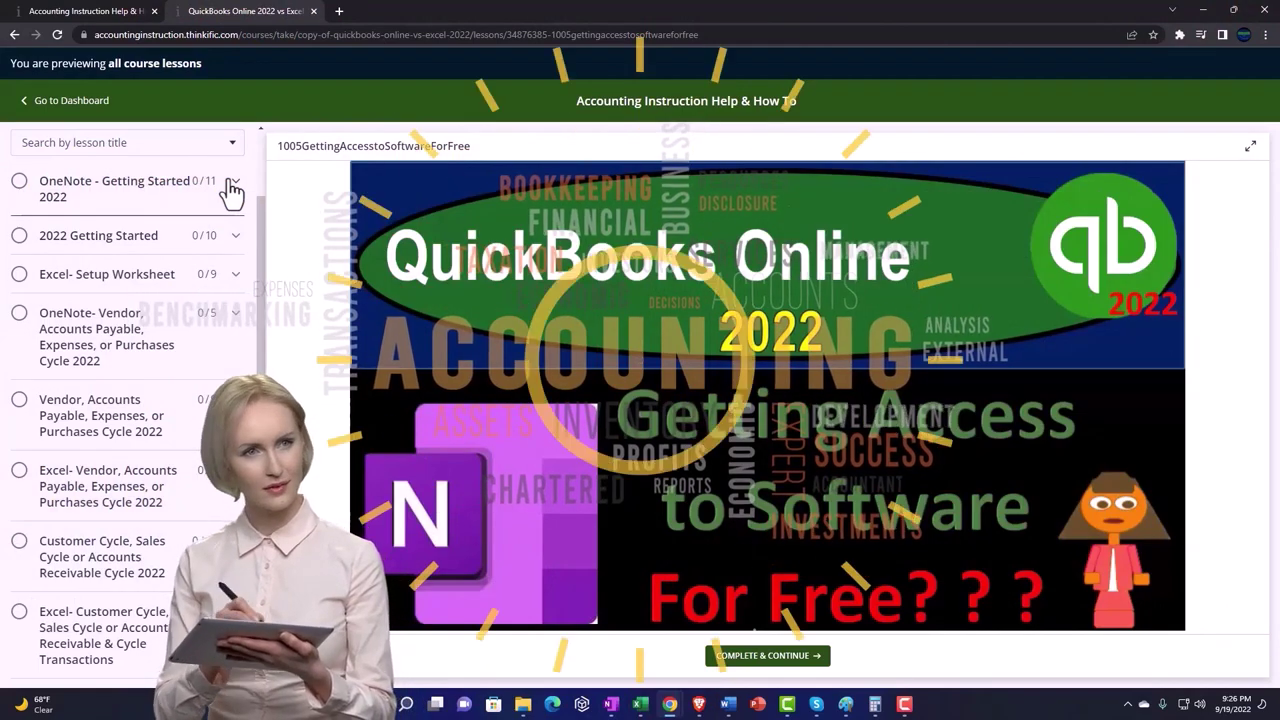
click(231, 190)
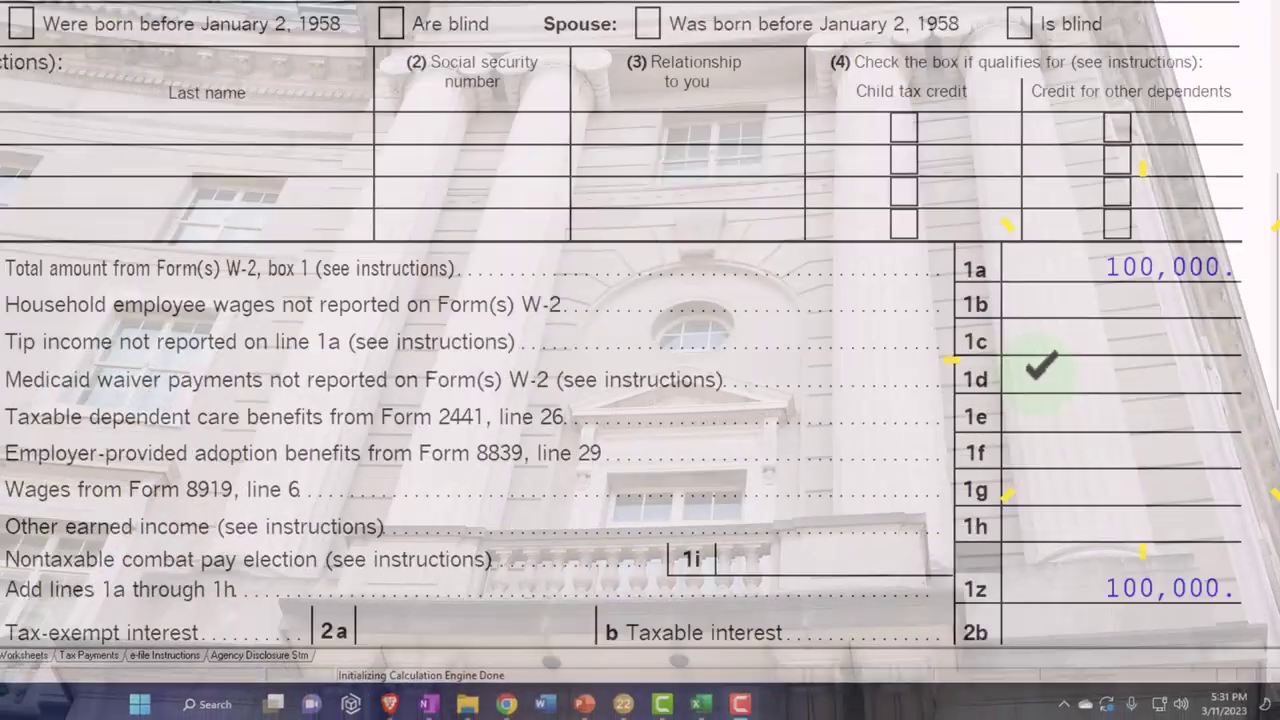
scroll(640, 330, down, 5)
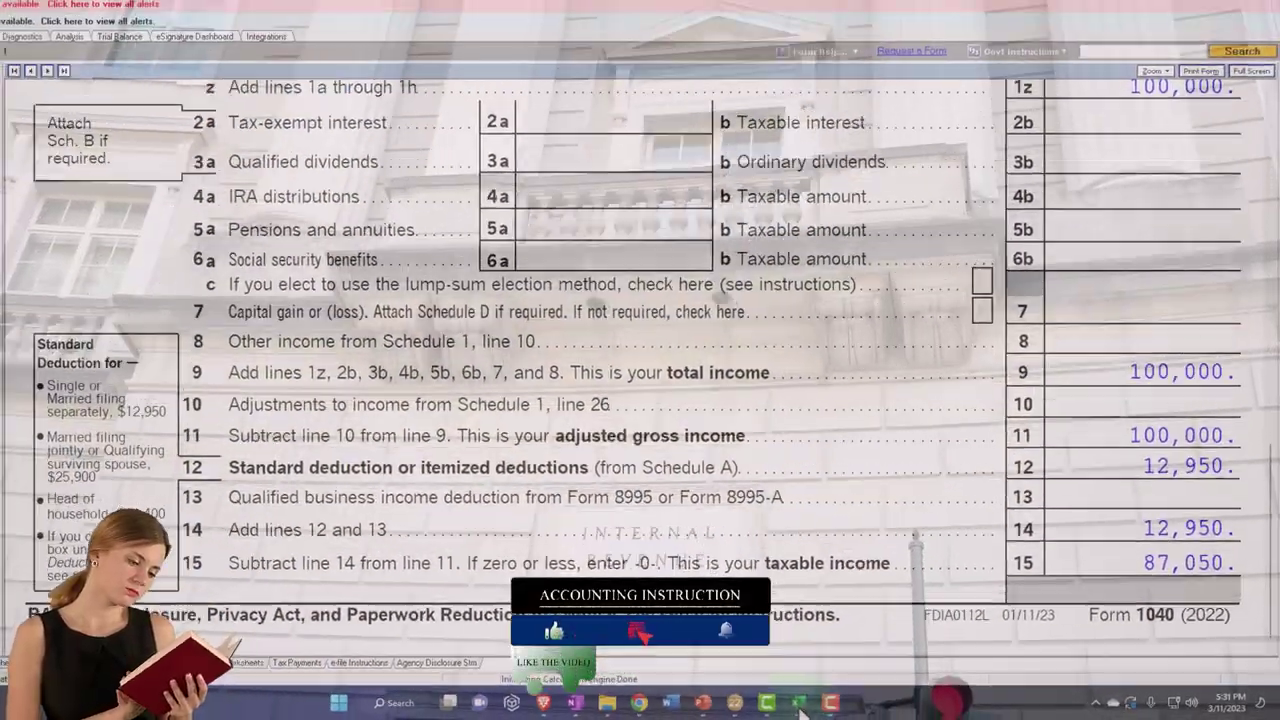
click(759, 701)
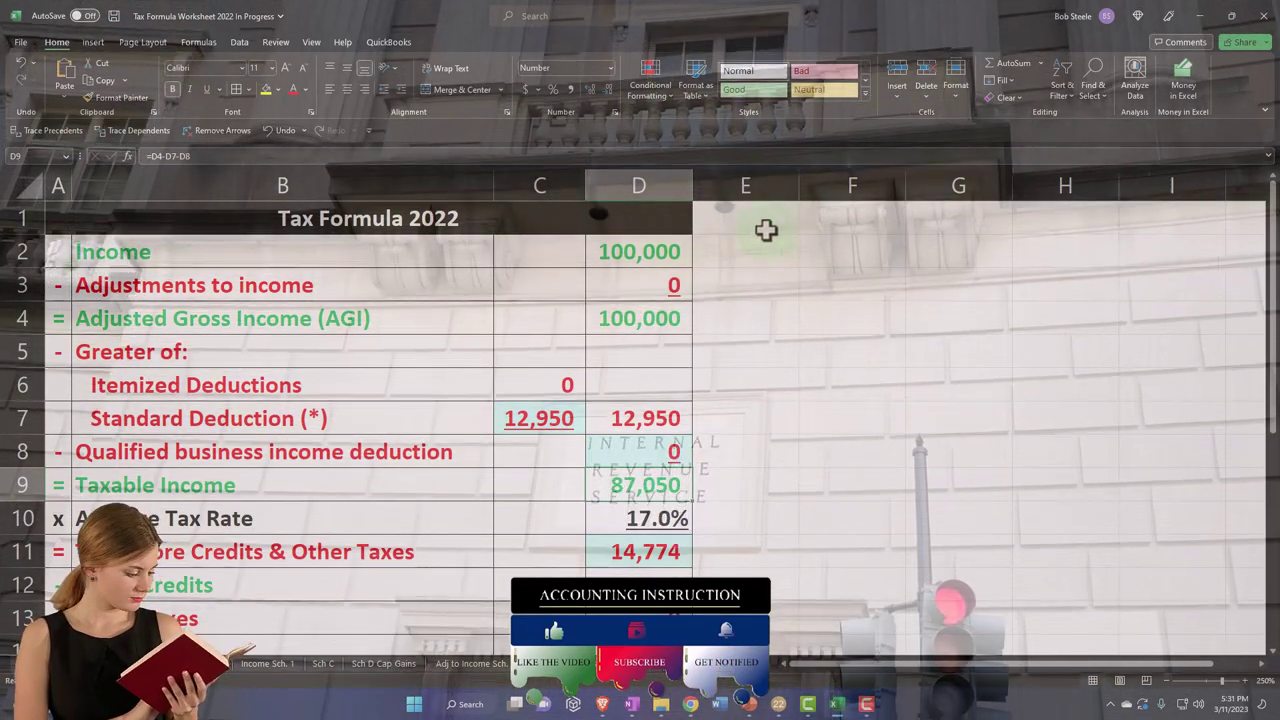
click(663, 246)
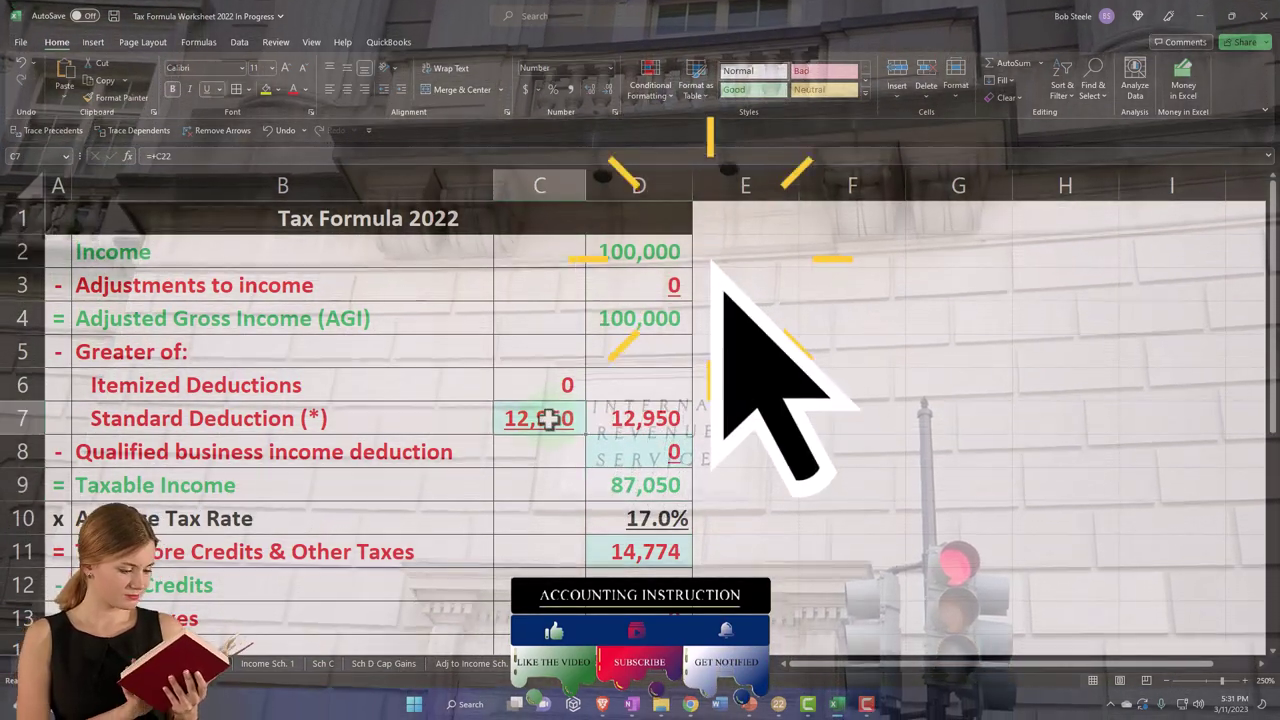
click(646, 484)
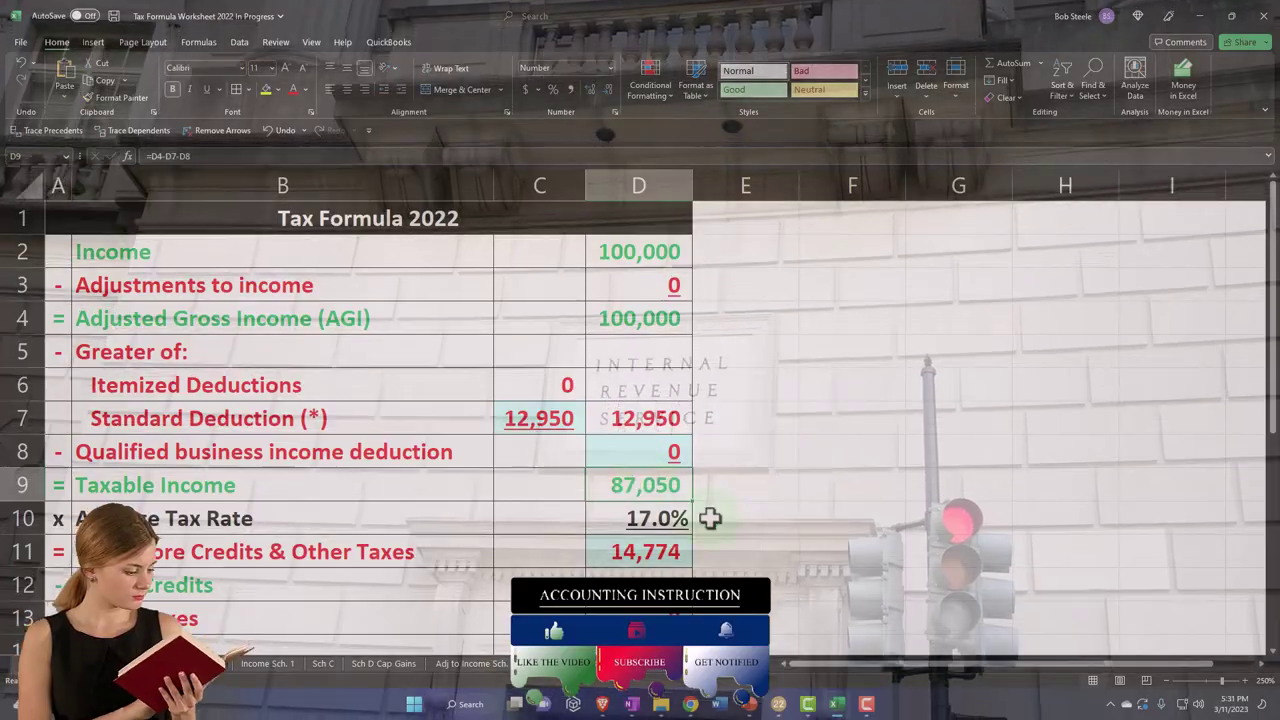
click(838, 704)
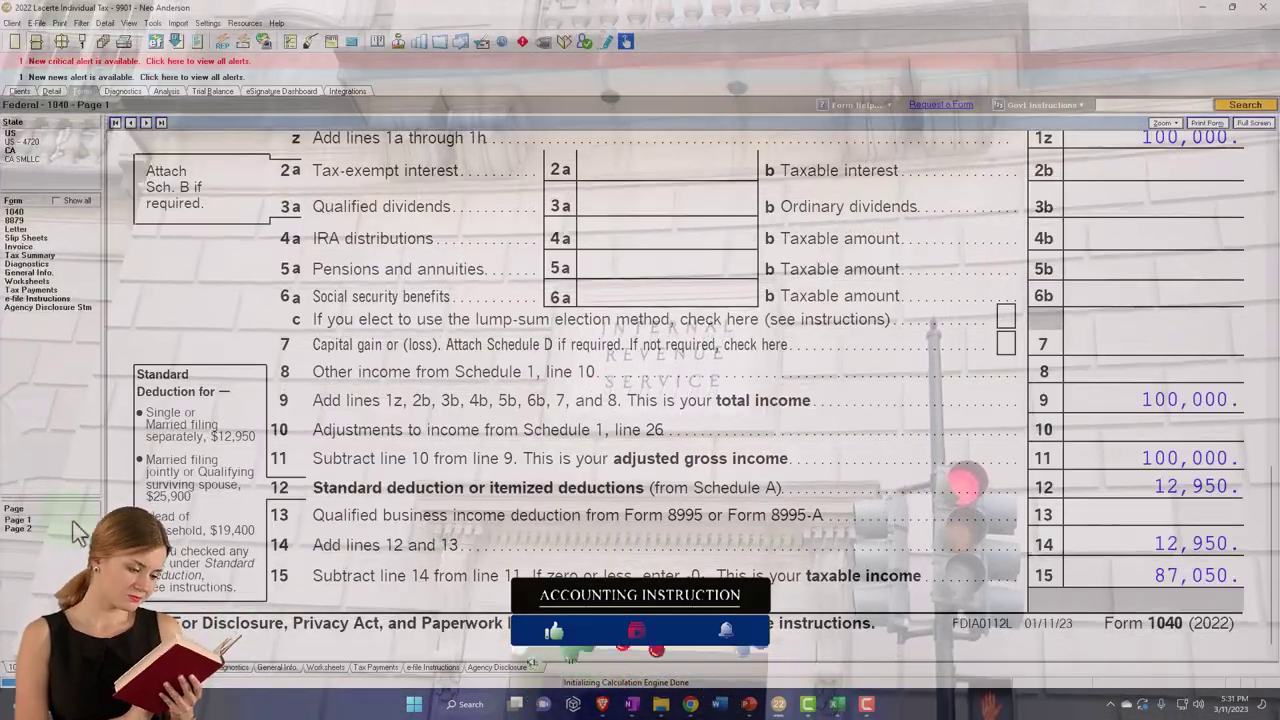
click(46, 530)
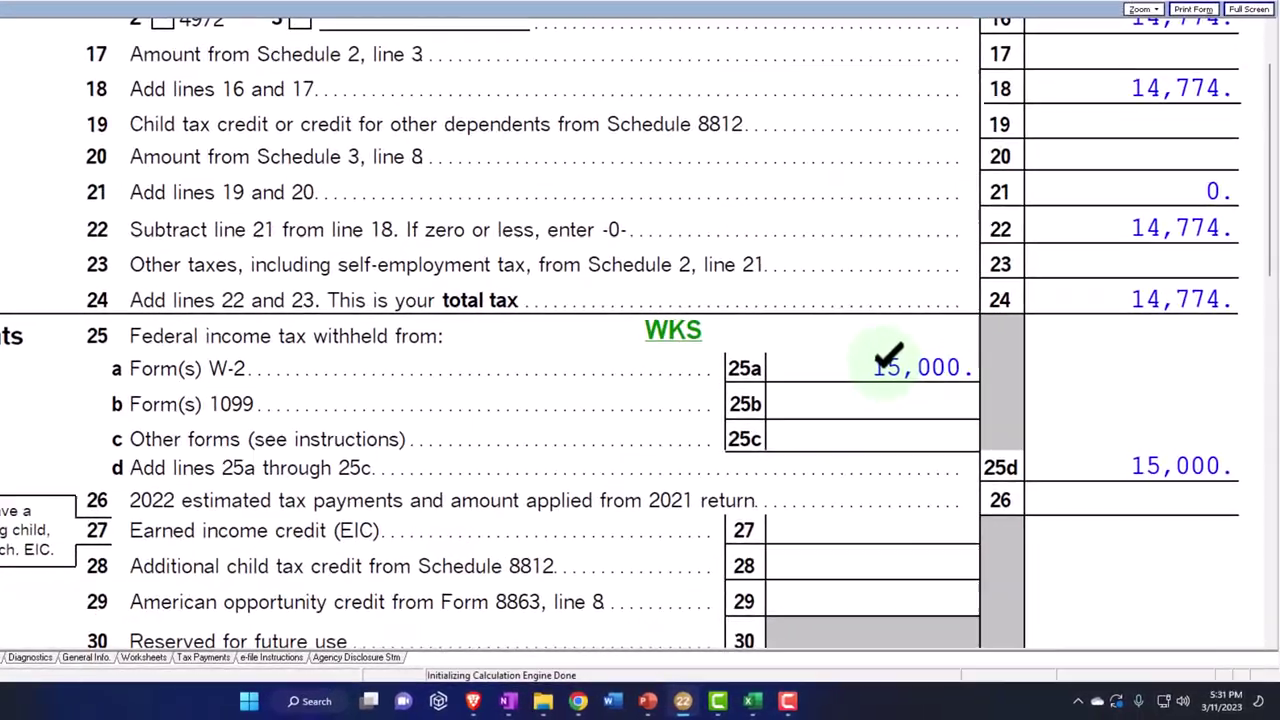
scroll(880, 350, down, 3)
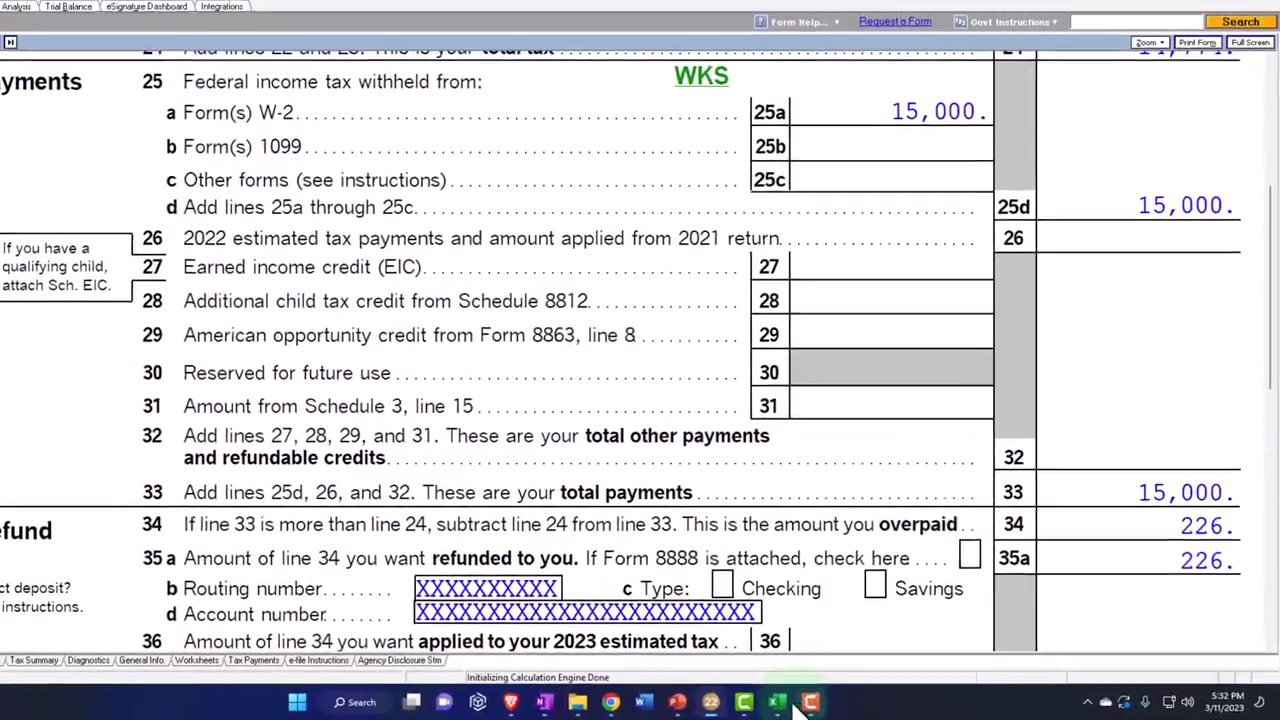
click(743, 700)
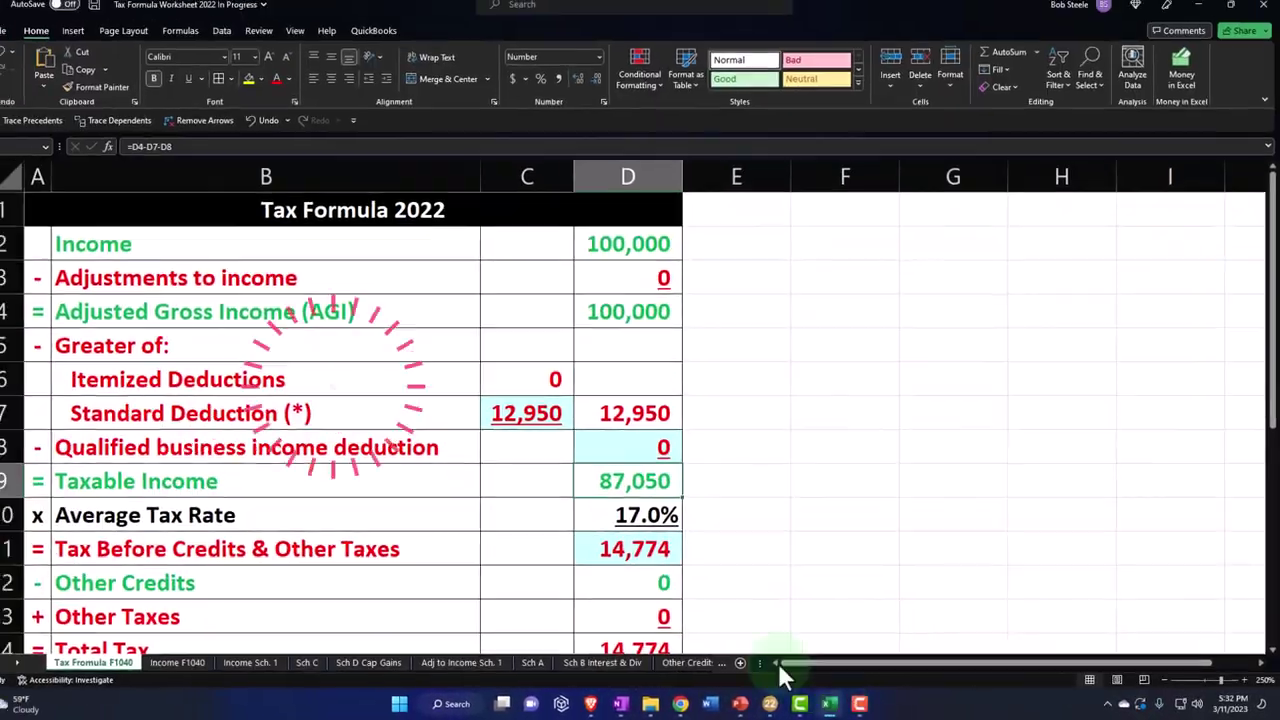
scroll(731, 594, down, 2)
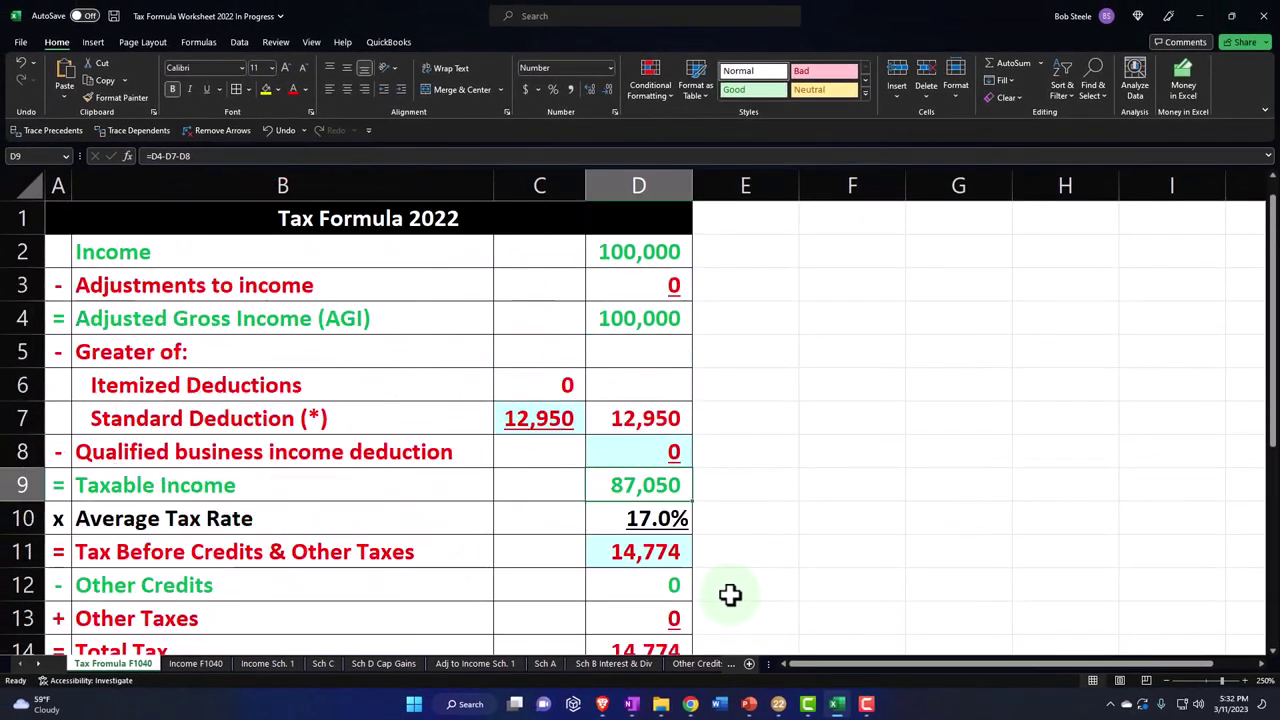
click(838, 705)
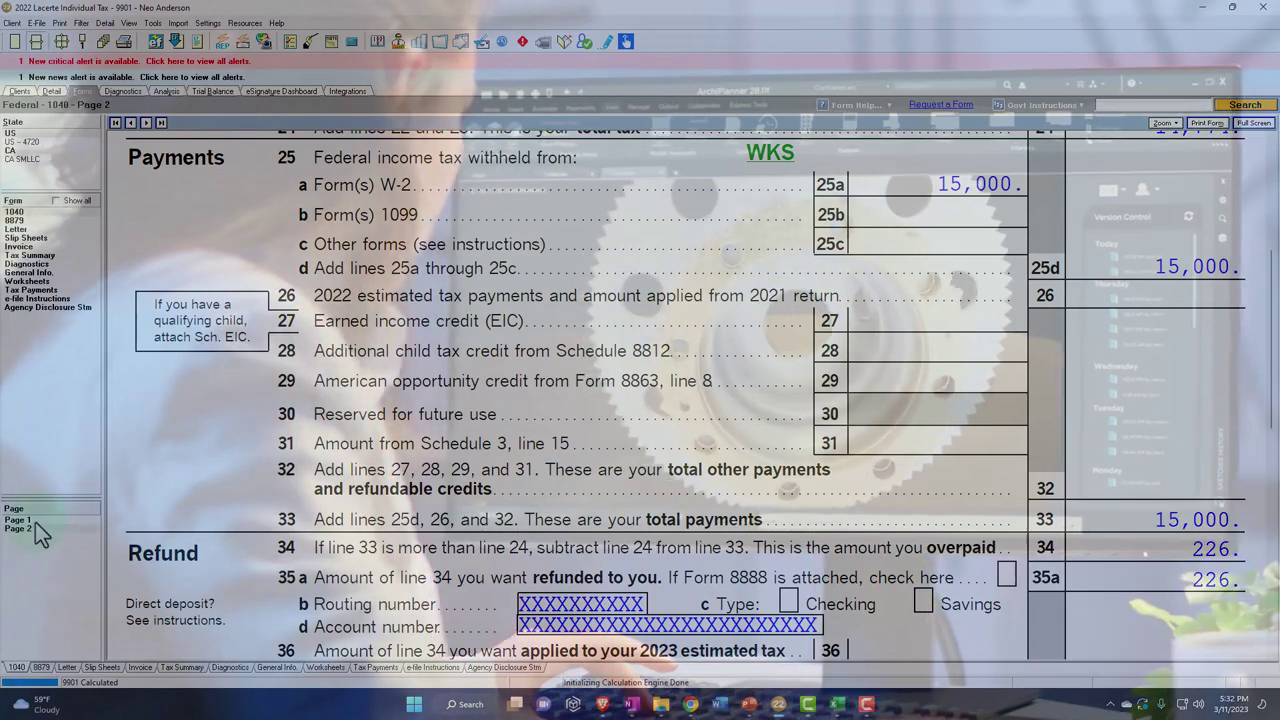
click(35, 522)
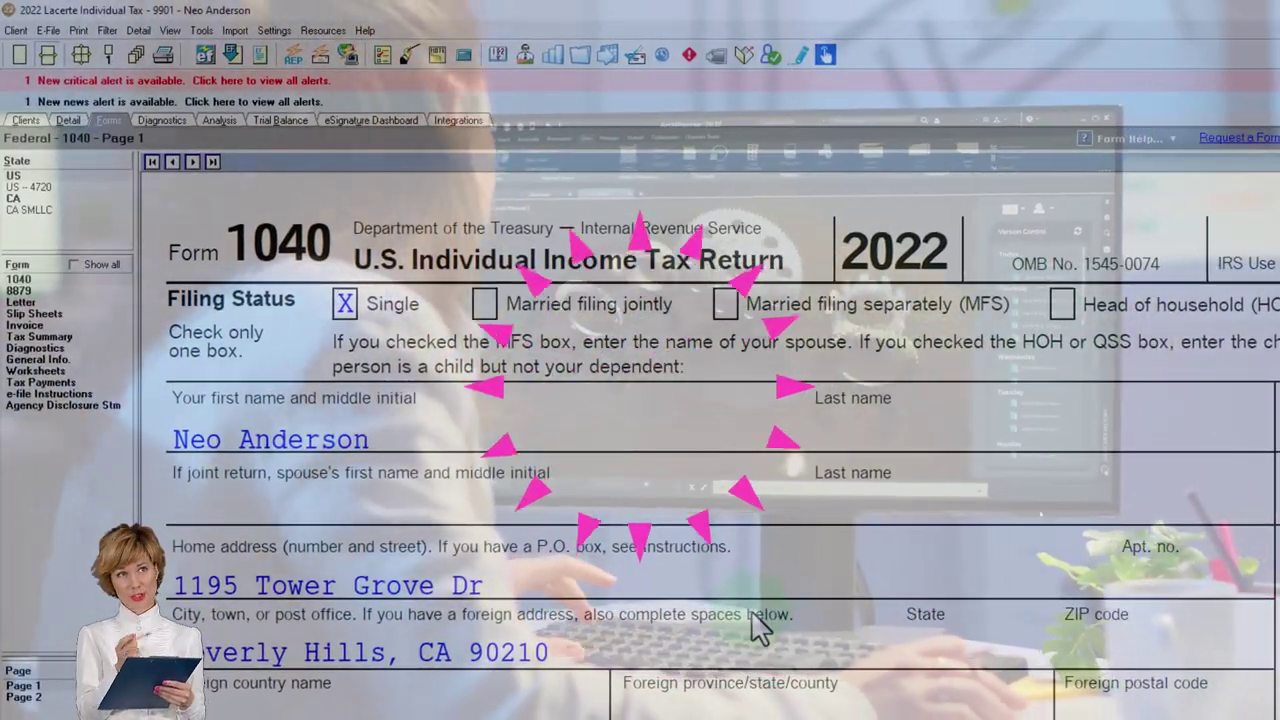
scroll(752, 612, down, 3)
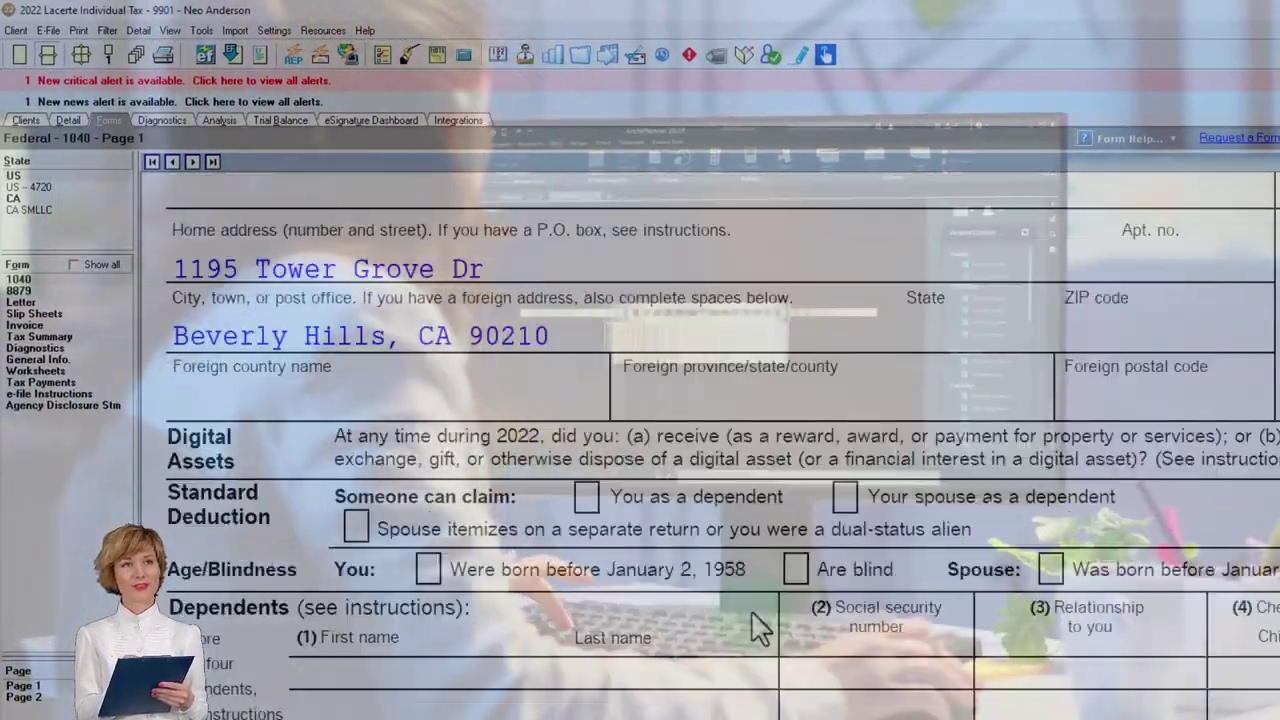
scroll(752, 612, down, 5)
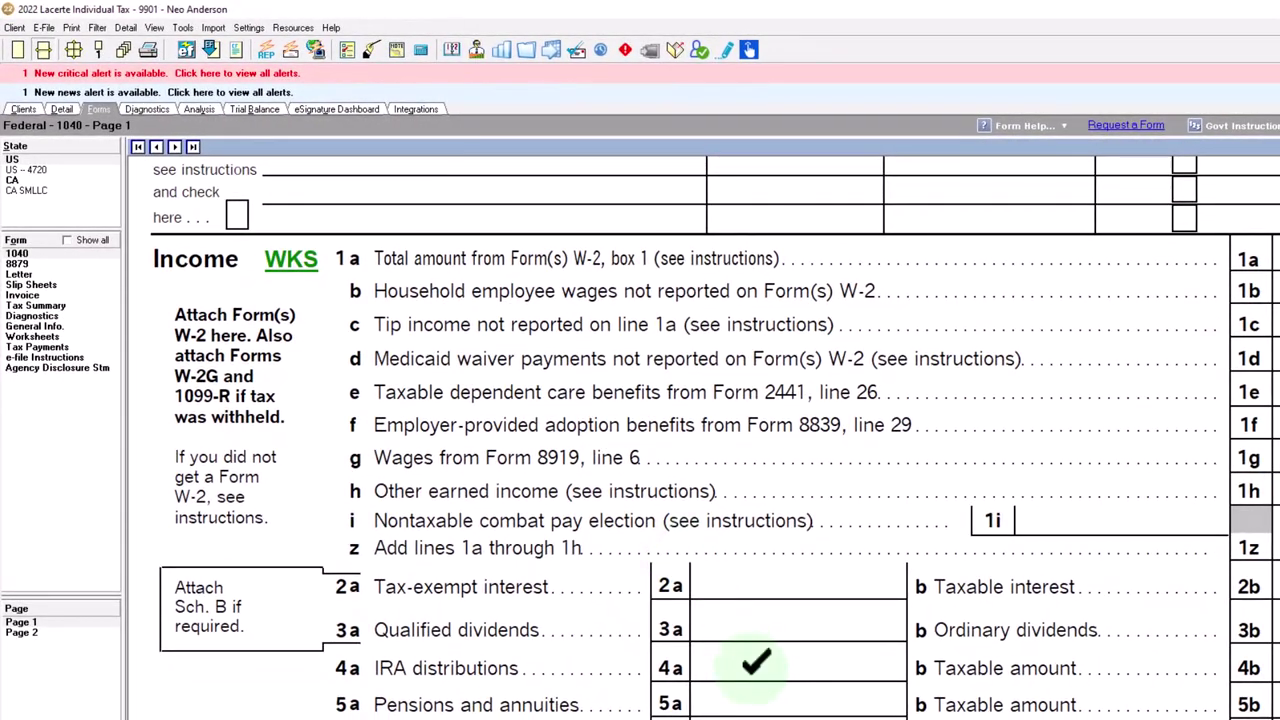
scroll(683, 558, down, 3)
scroll(760, 684, down, 1)
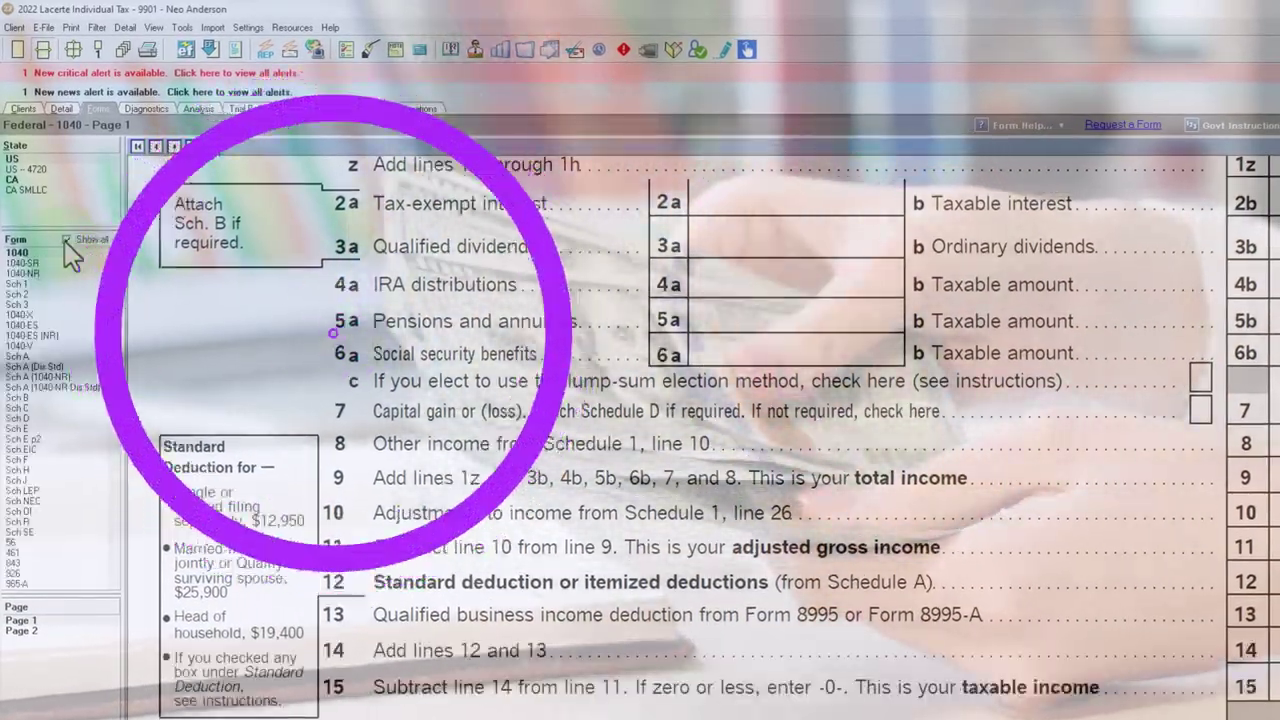
- Confirm the 1,000 jury duty pay from Schedule 1 line 8h and view it on the form
click(66, 240)
click(22, 285)
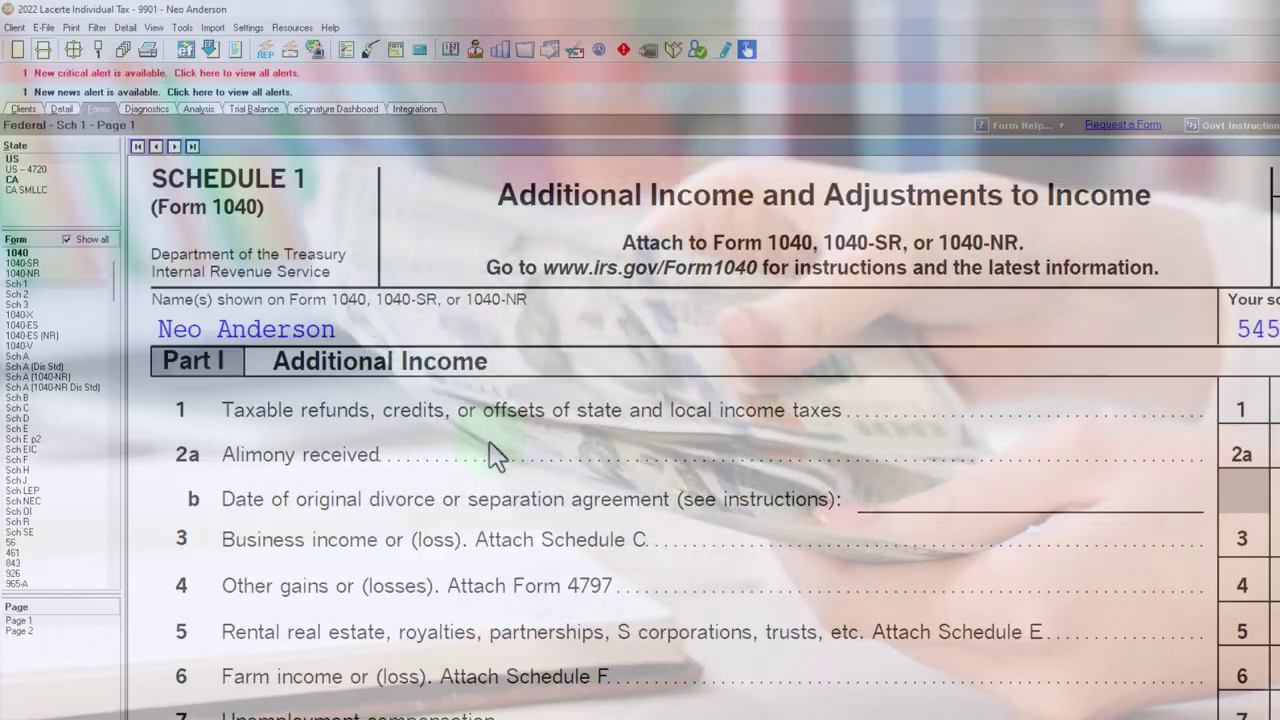
scroll(489, 441, down, 4)
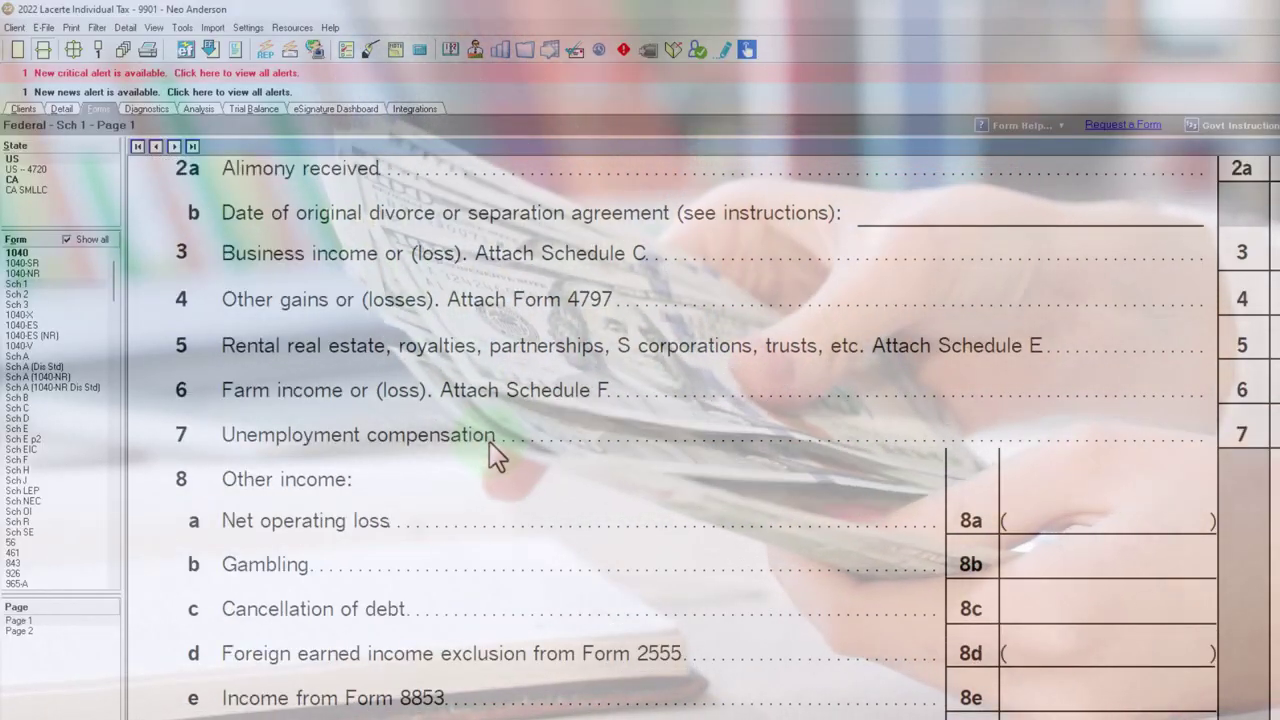
scroll(489, 441, down, 3)
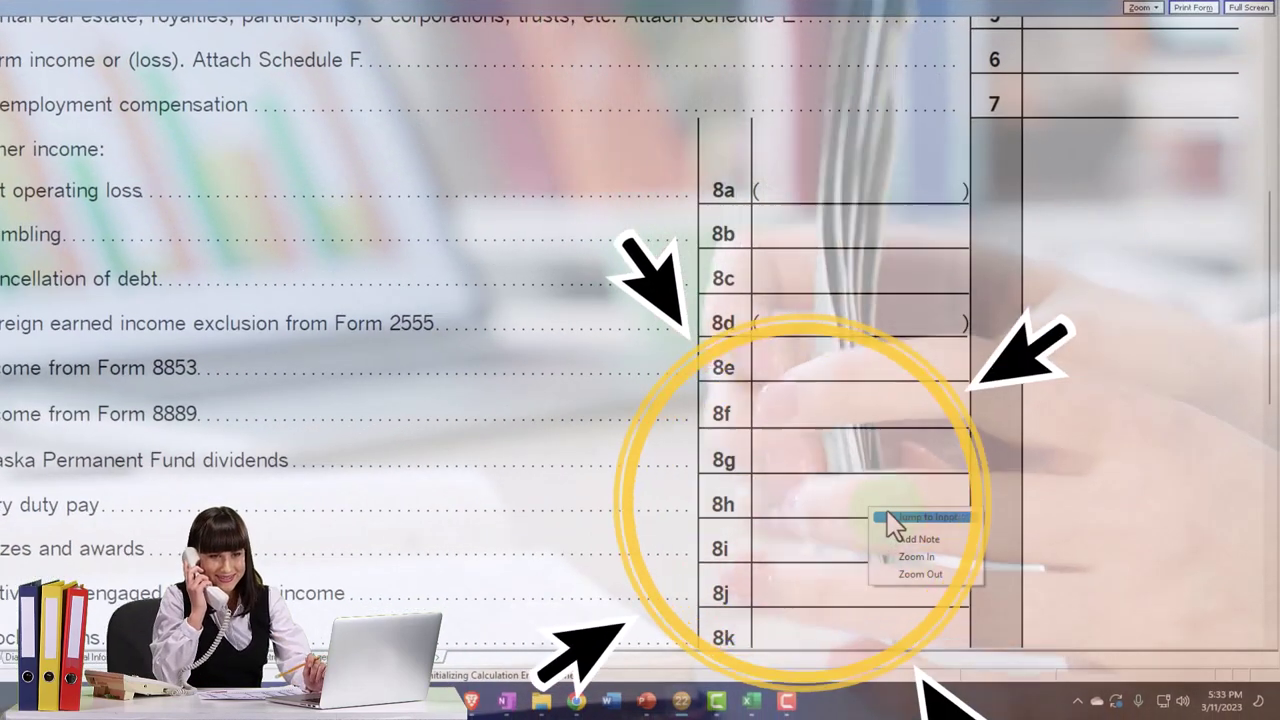
click(893, 520)
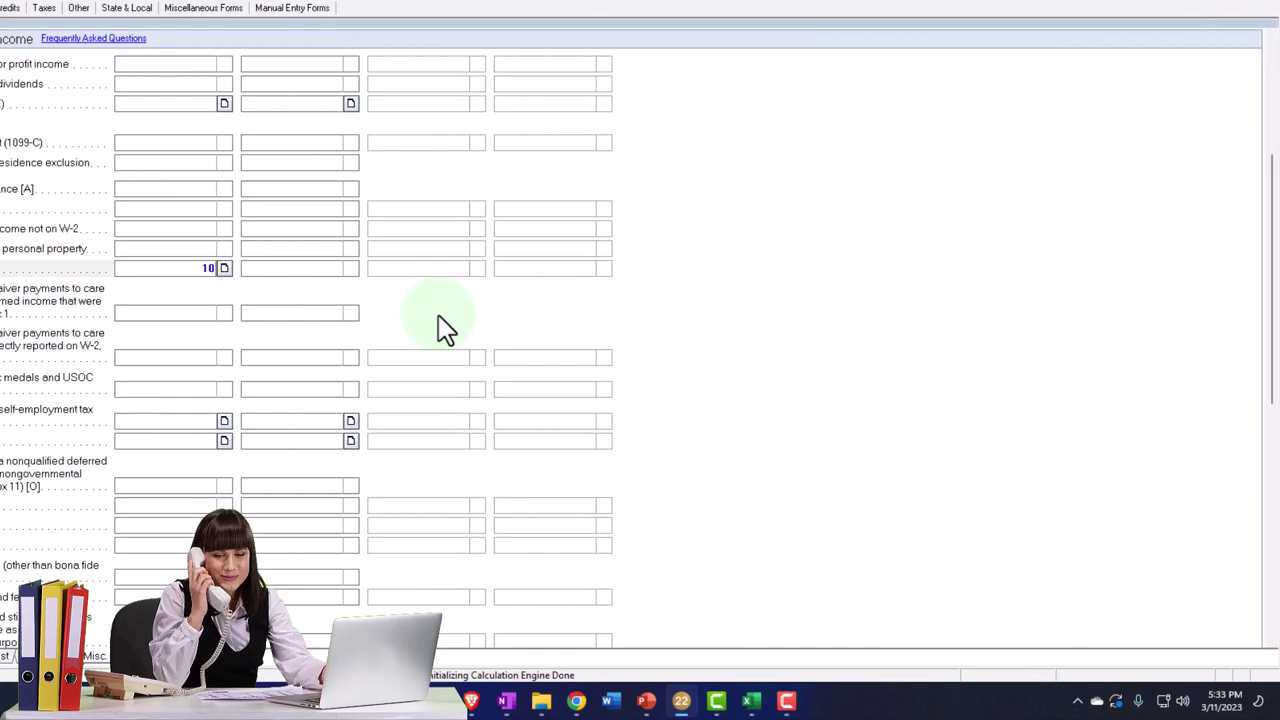
key(Tab)
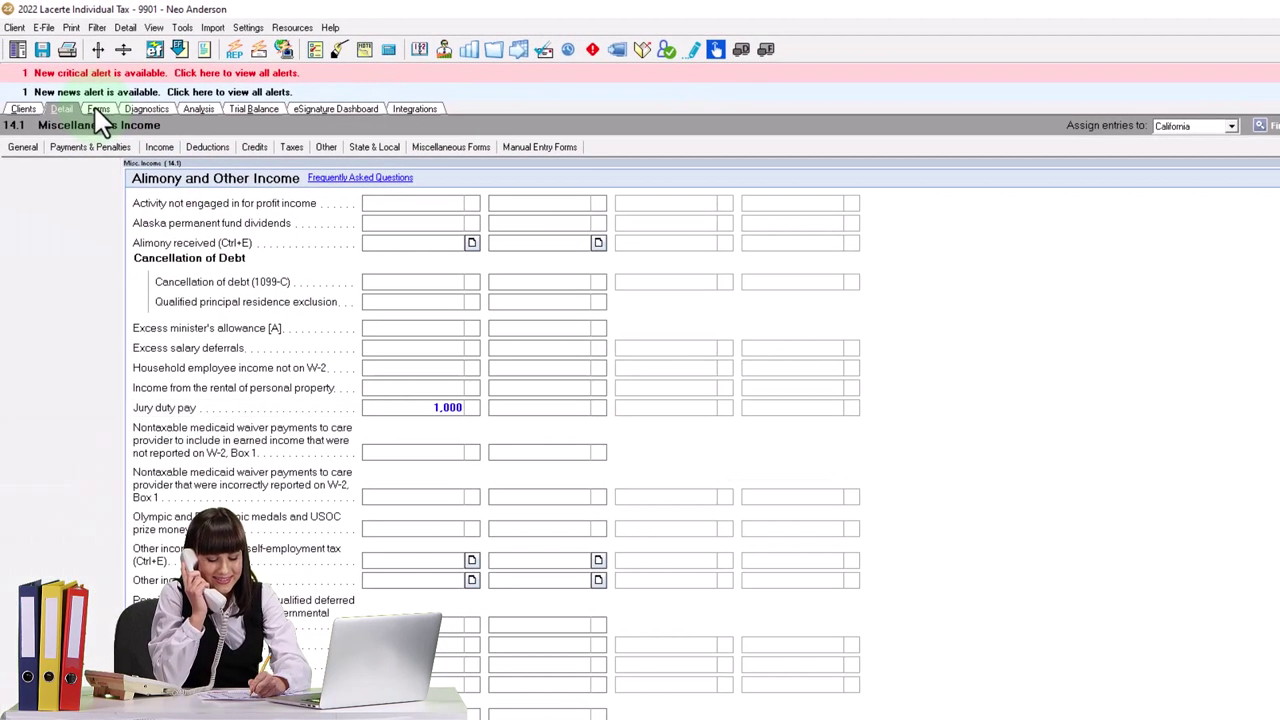
click(86, 103)
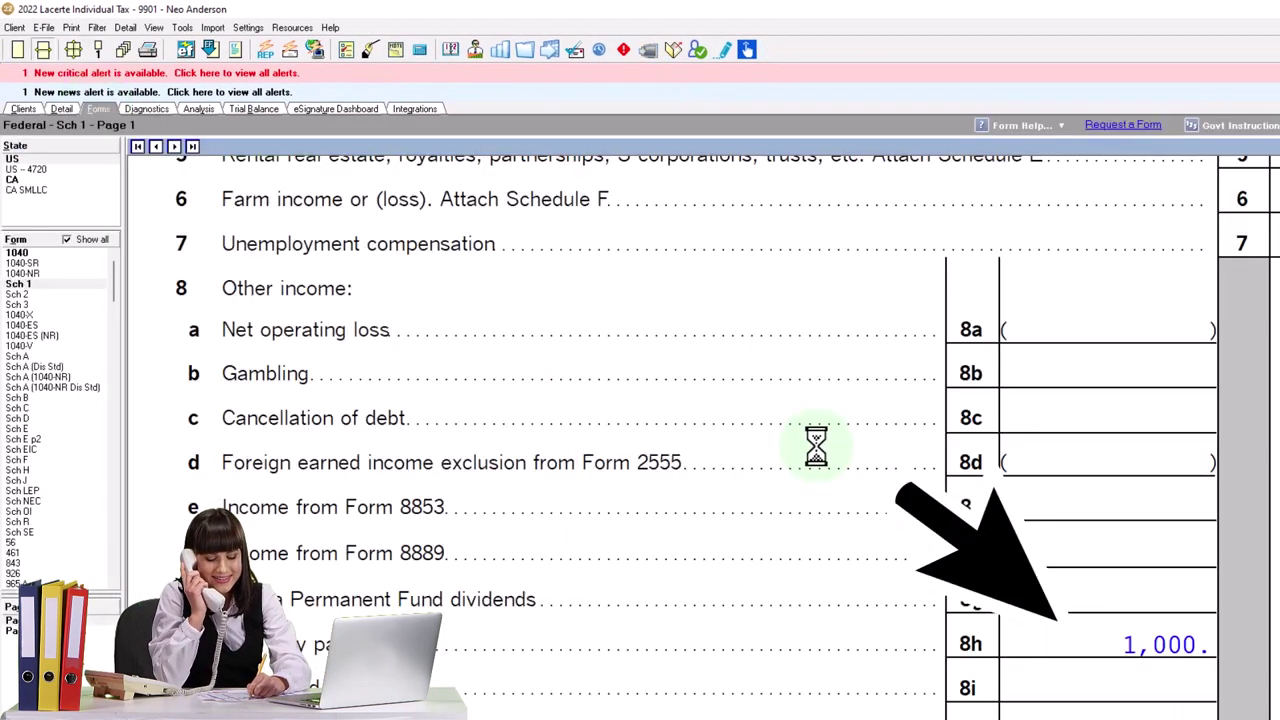
- Review Form 1040's income lines showing 1,000 other income and 101,000 total income and AGI
scroll(1046, 654, down, 10)
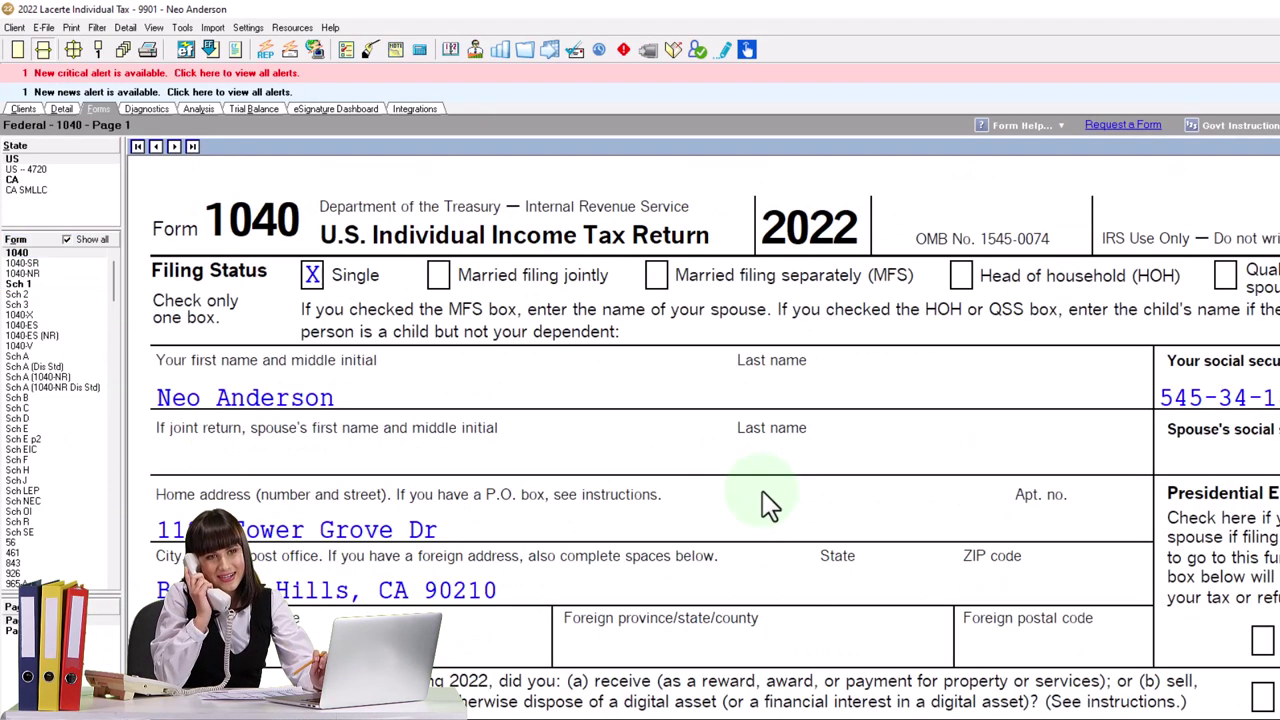
scroll(762, 505, down, 10)
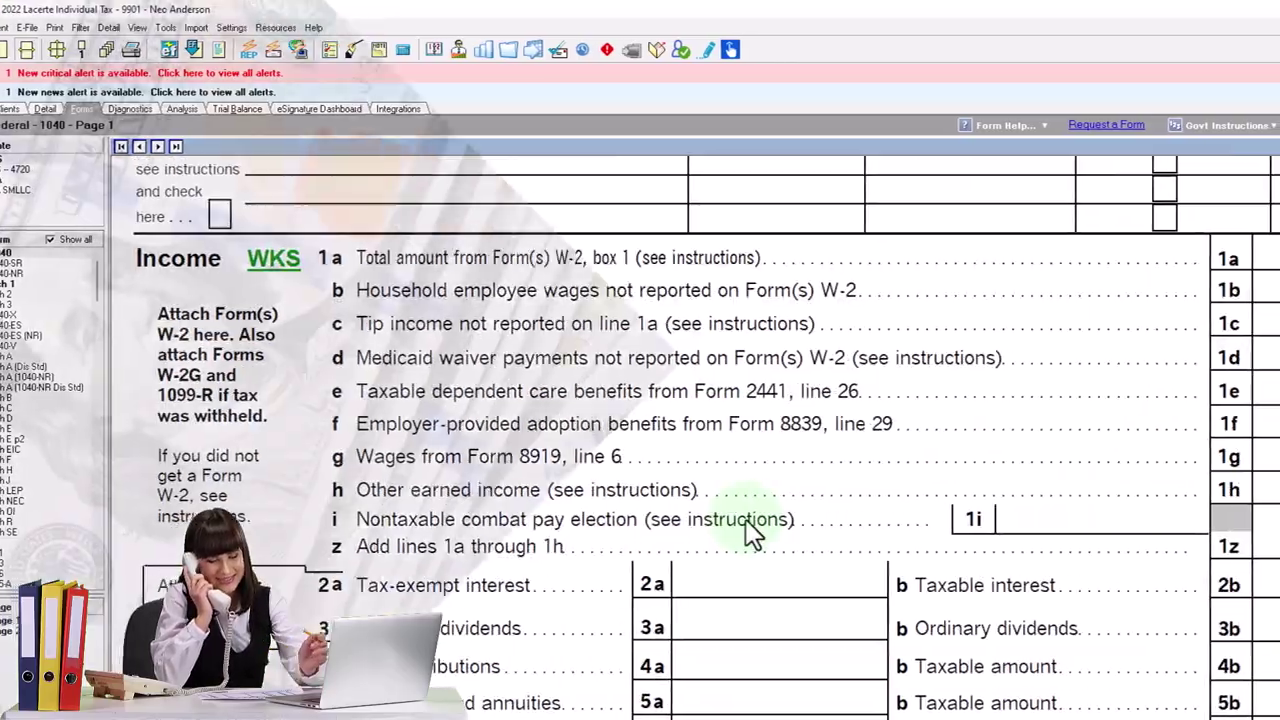
scroll(745, 519, down, 5)
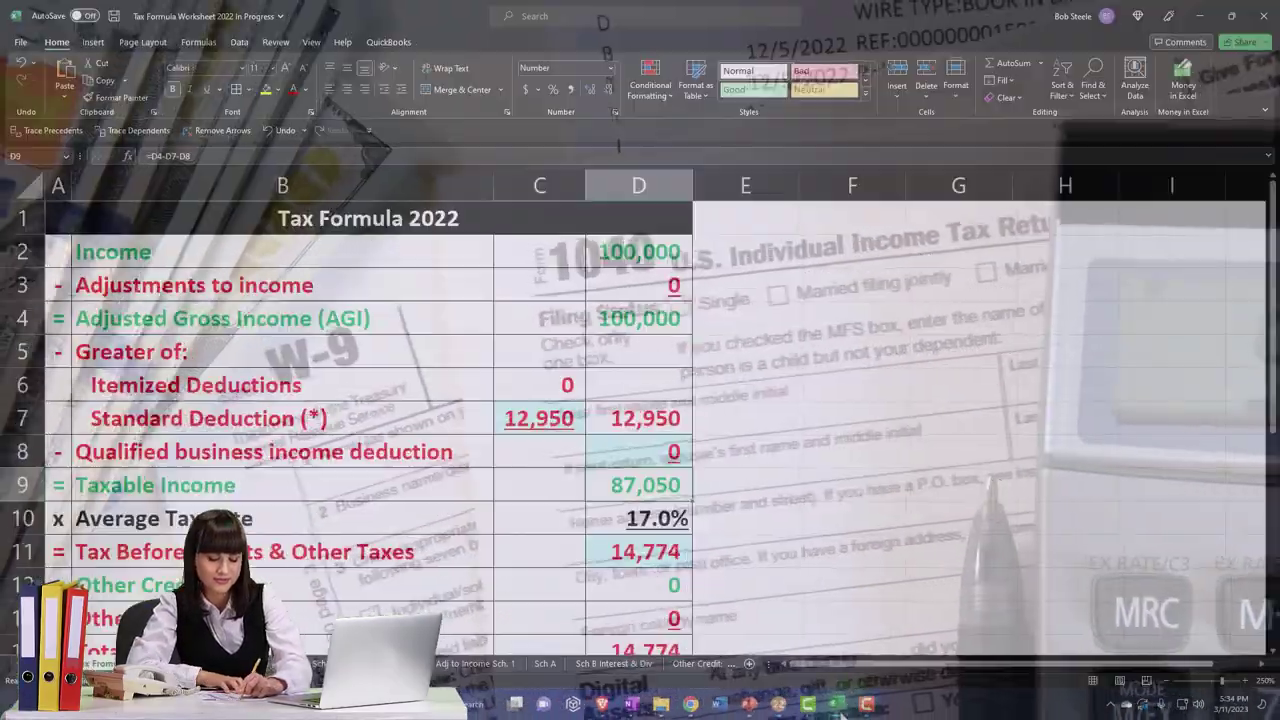
key(alt+Tab)
- On the Income Sch. 1 sheet, enter Jury Duty in A17 with 1,000 in B17
click(352, 397)
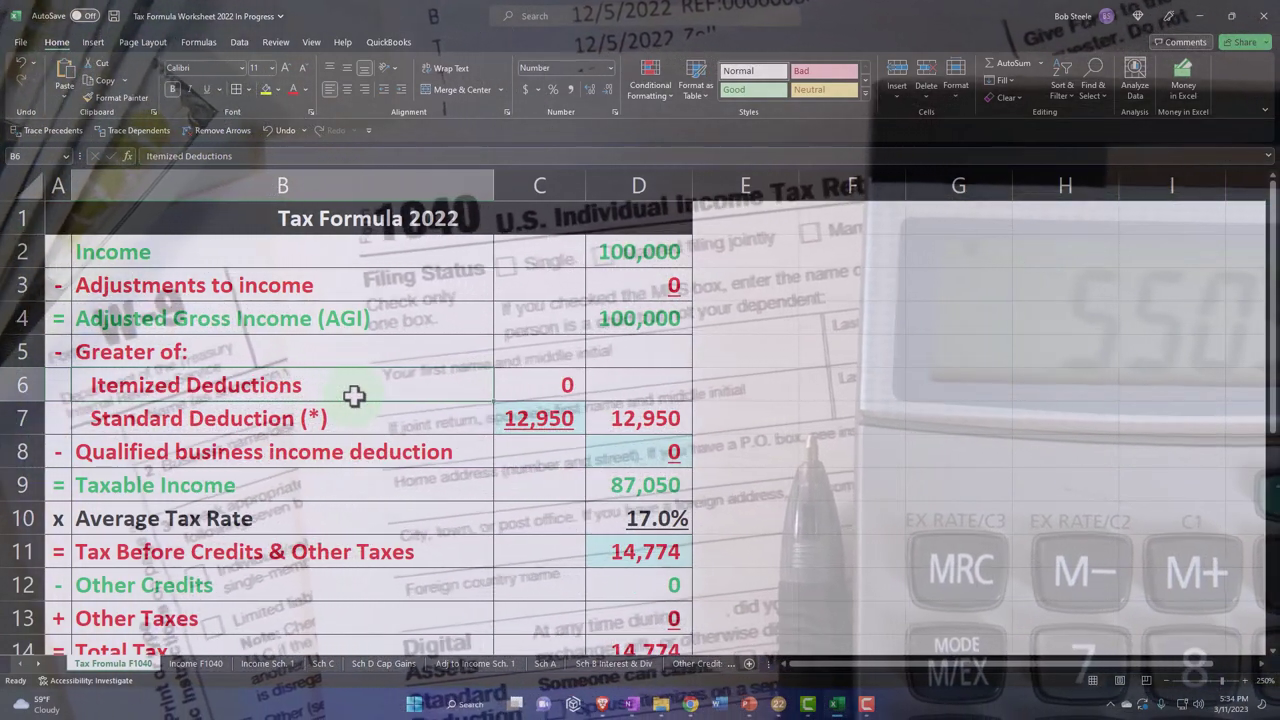
click(283, 663)
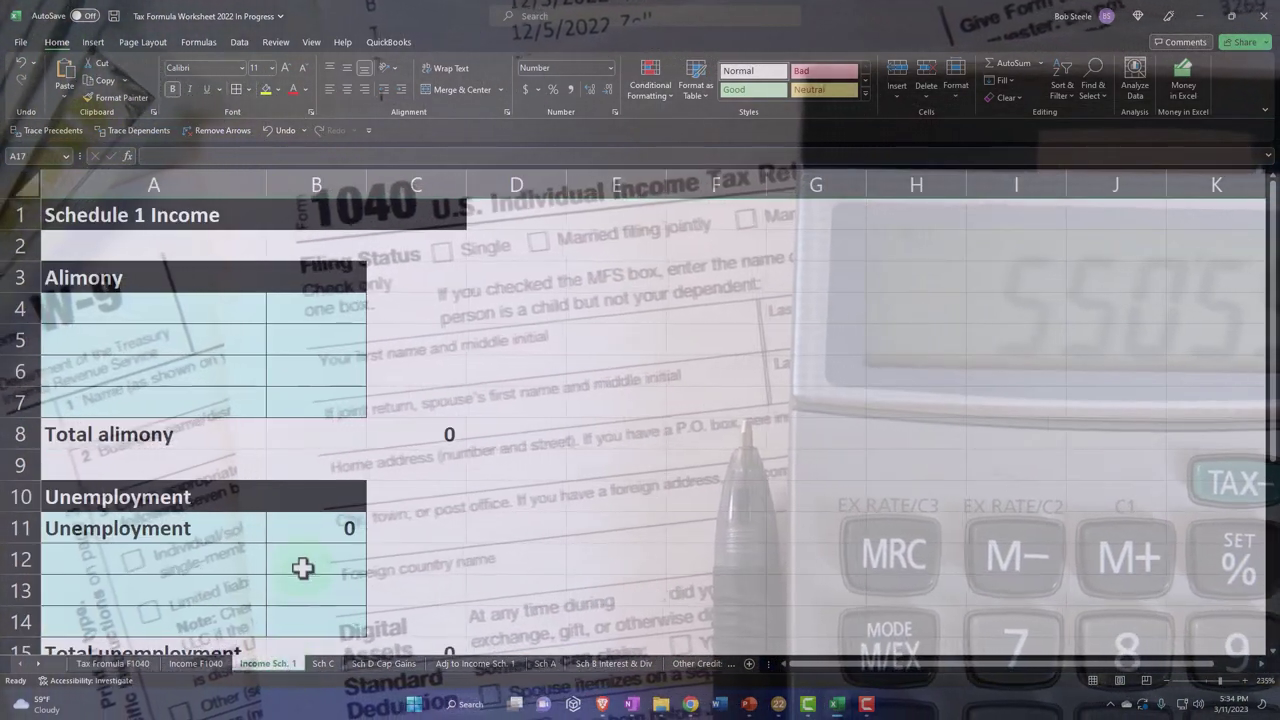
click(303, 567)
scroll(303, 567, down, 3)
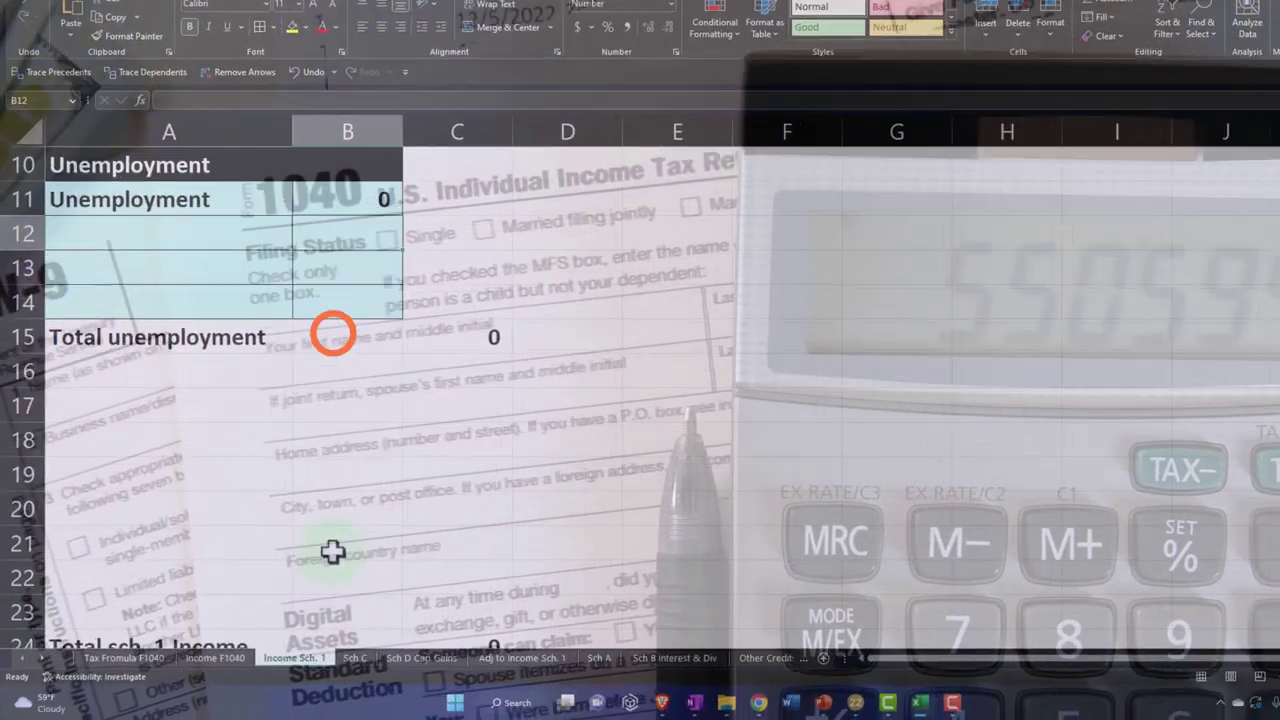
scroll(333, 550, up, 2)
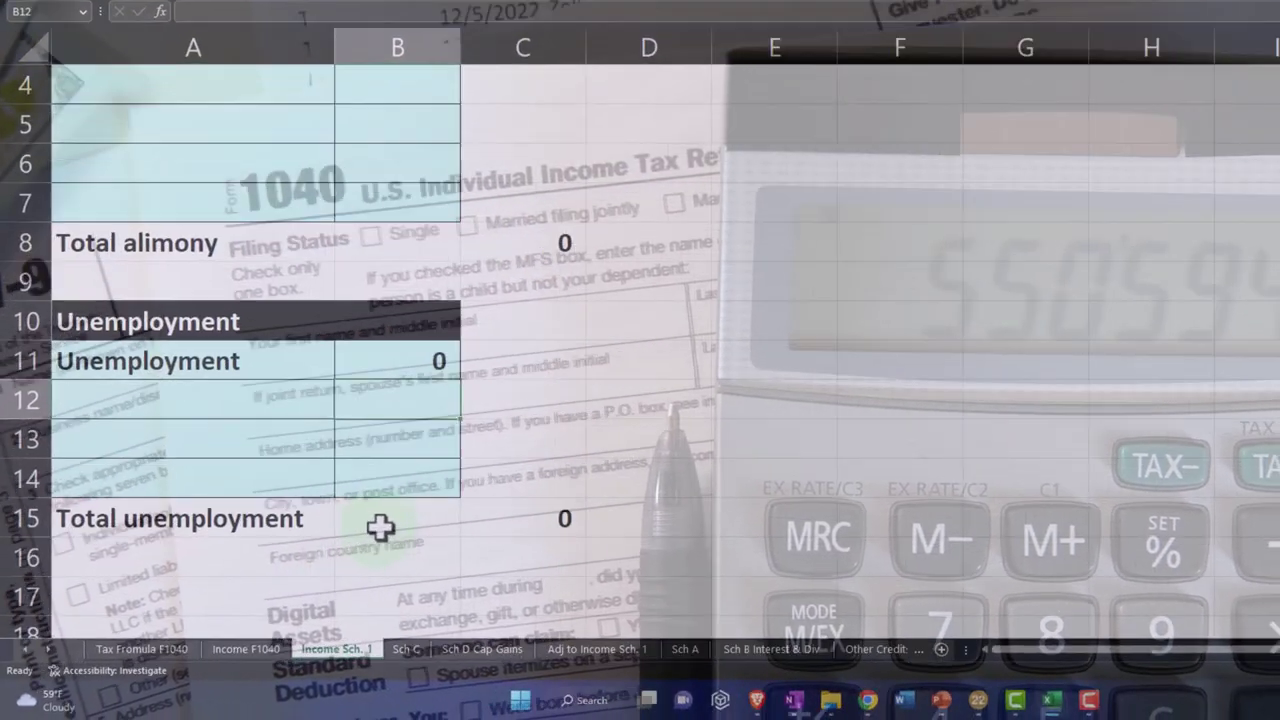
scroll(333, 550, down, 3)
scroll(333, 550, up, 4)
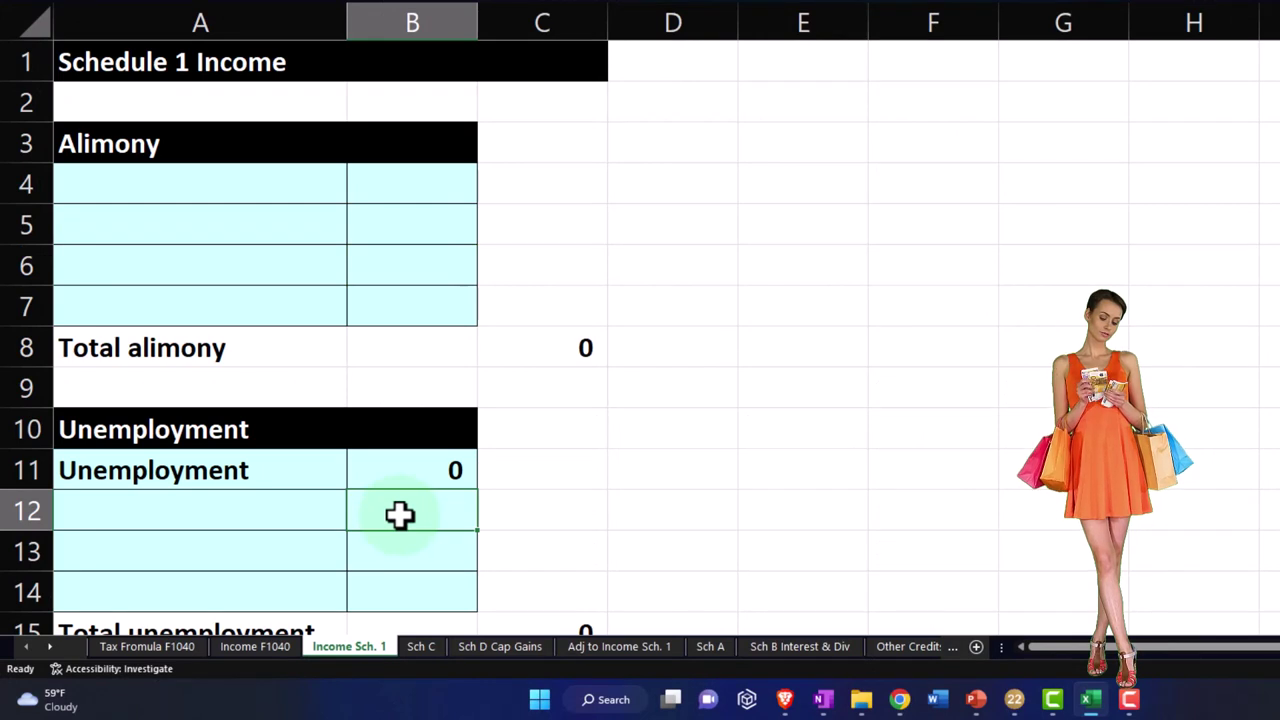
scroll(400, 514, down, 2)
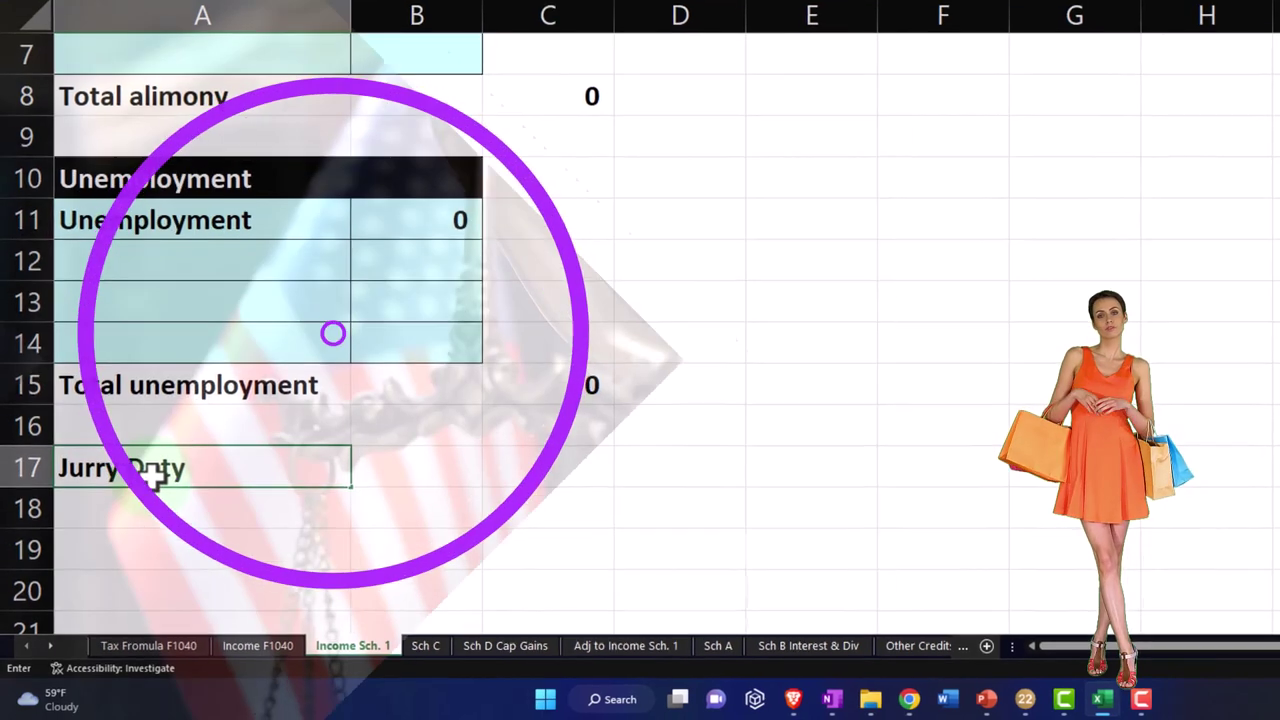
key(Tab)
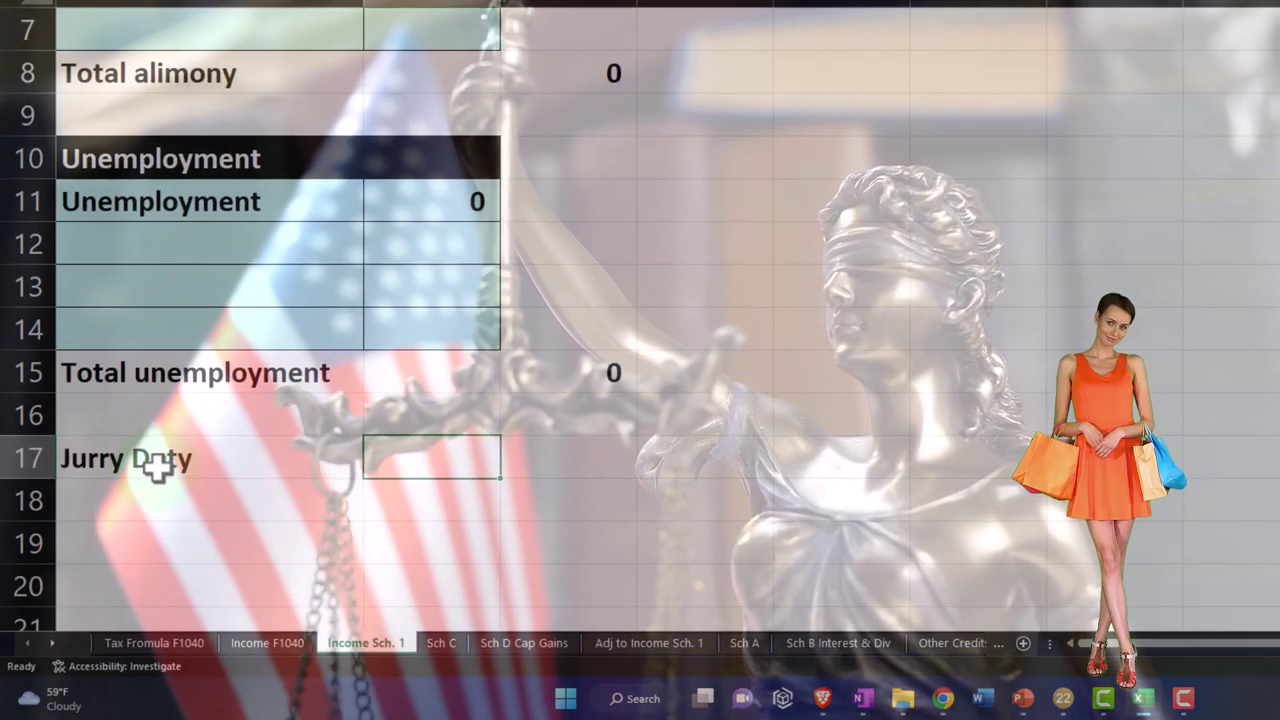
key(Return)
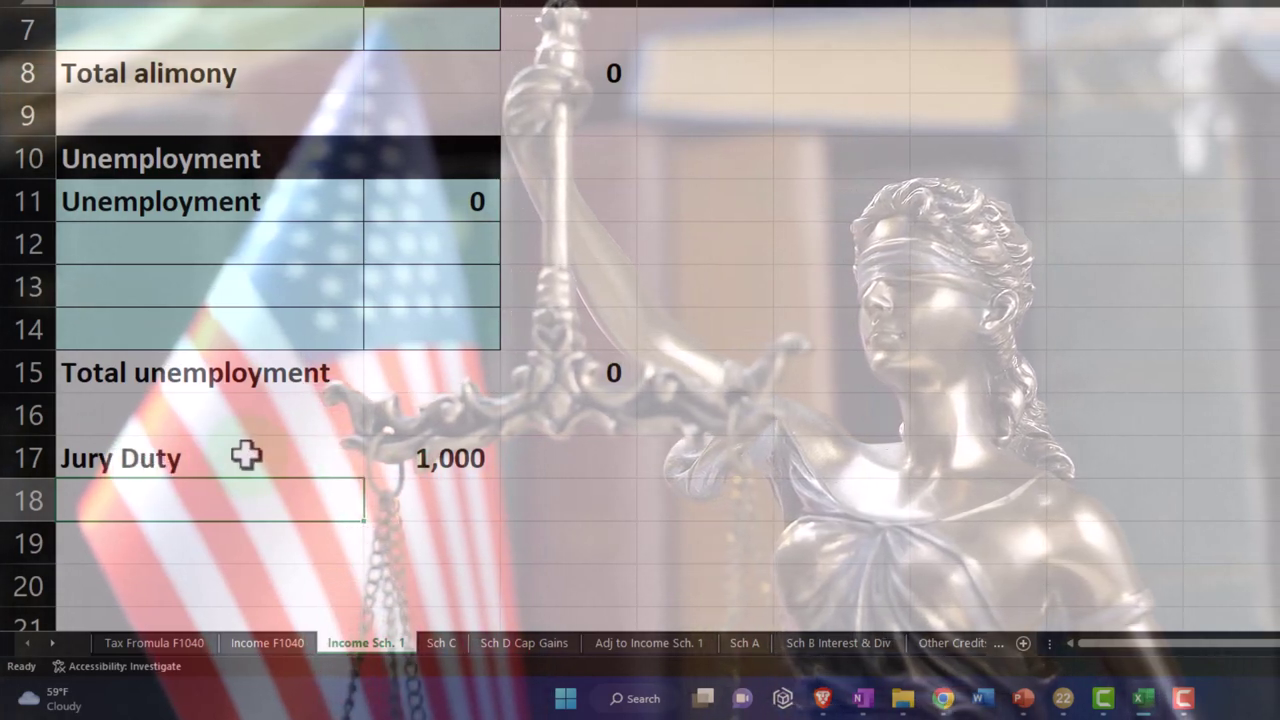
- Fill-colour the 1,000 amount, move it to C17, and verify the C24 total income SUM
drag(253, 454, 386, 457)
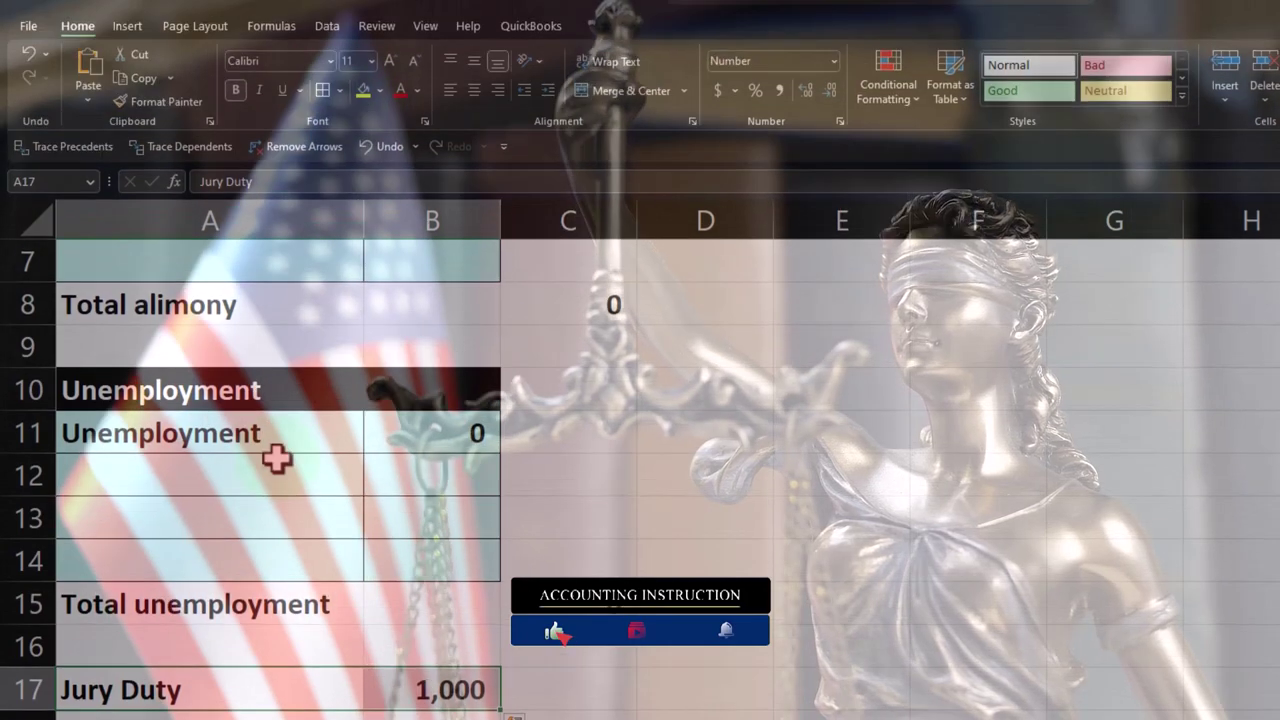
click(375, 640)
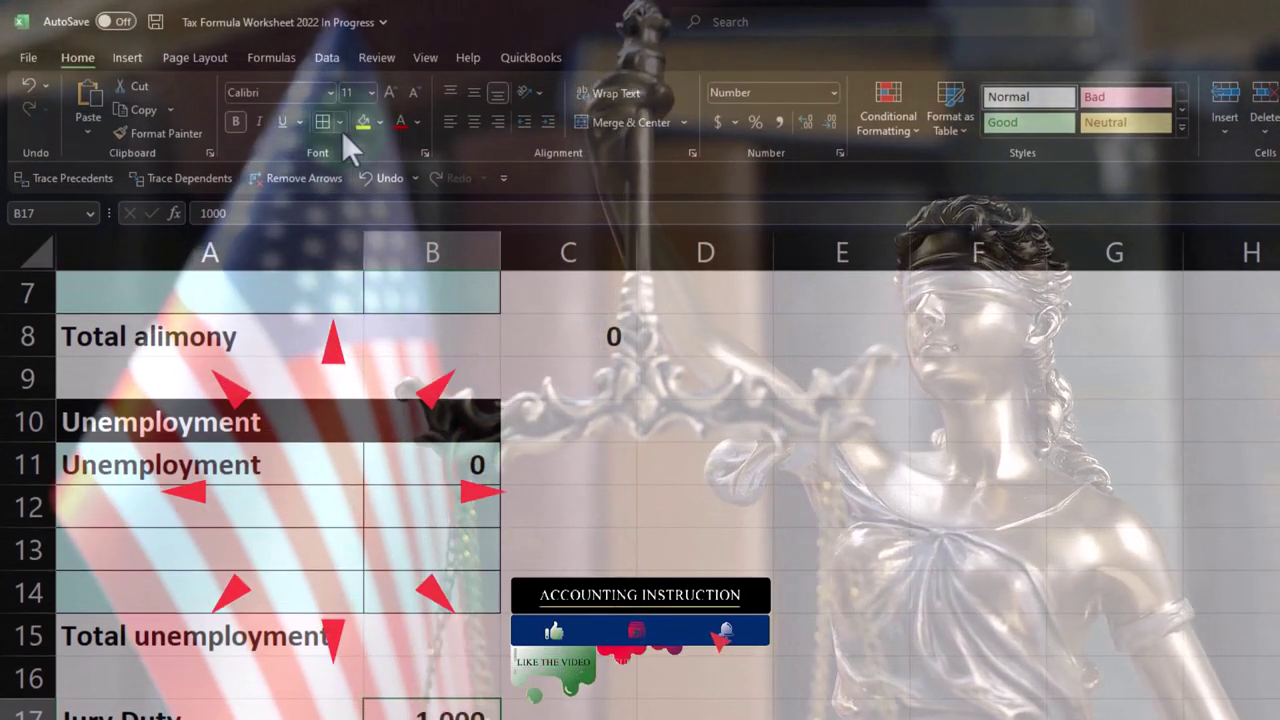
click(377, 121)
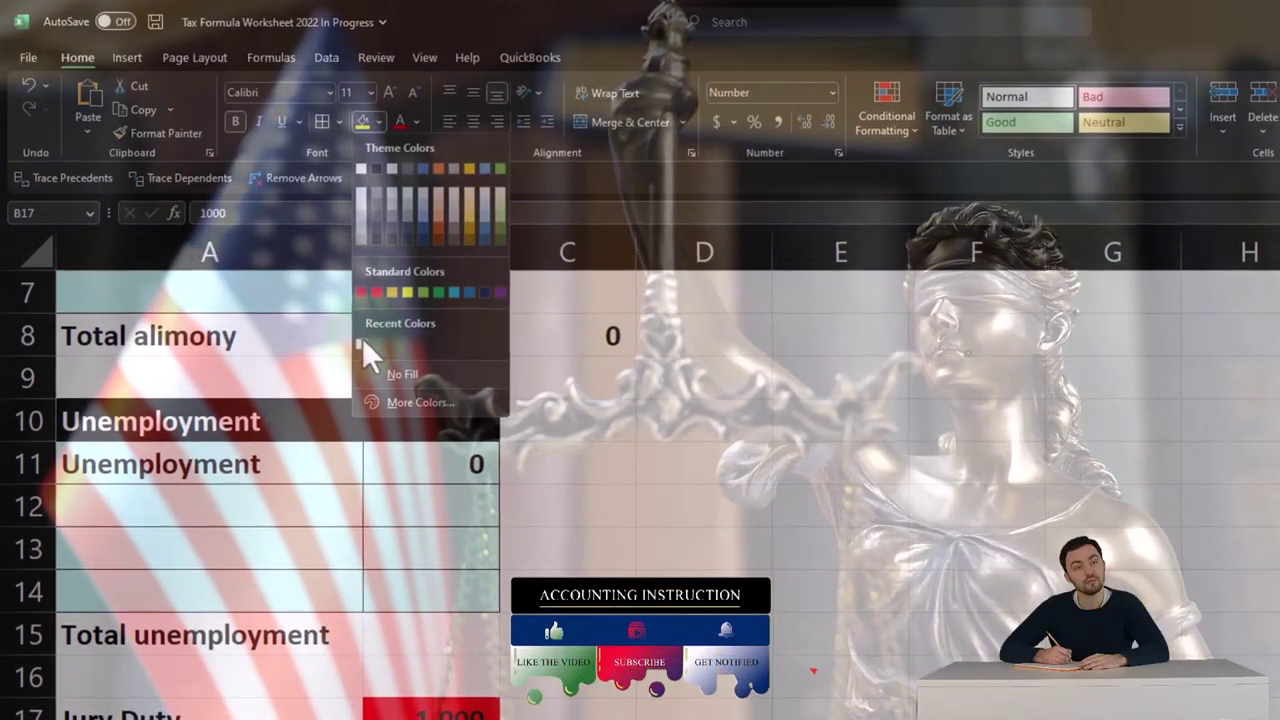
click(356, 338)
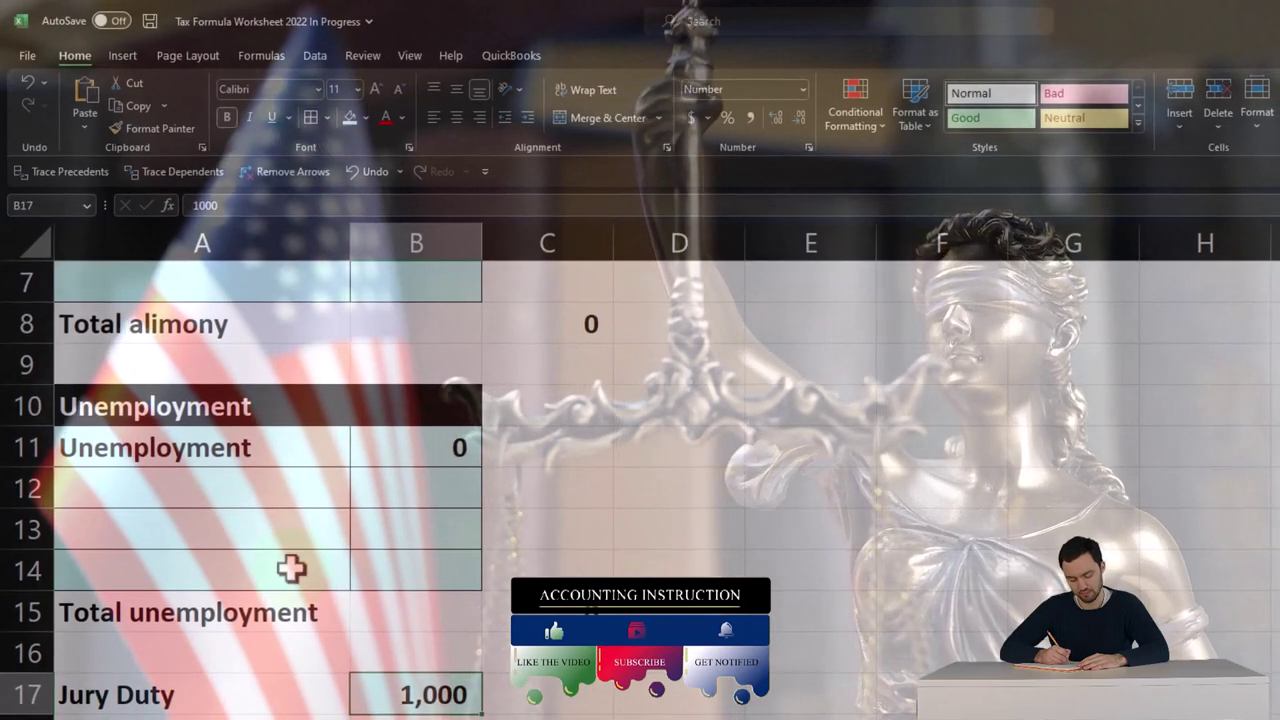
click(257, 694)
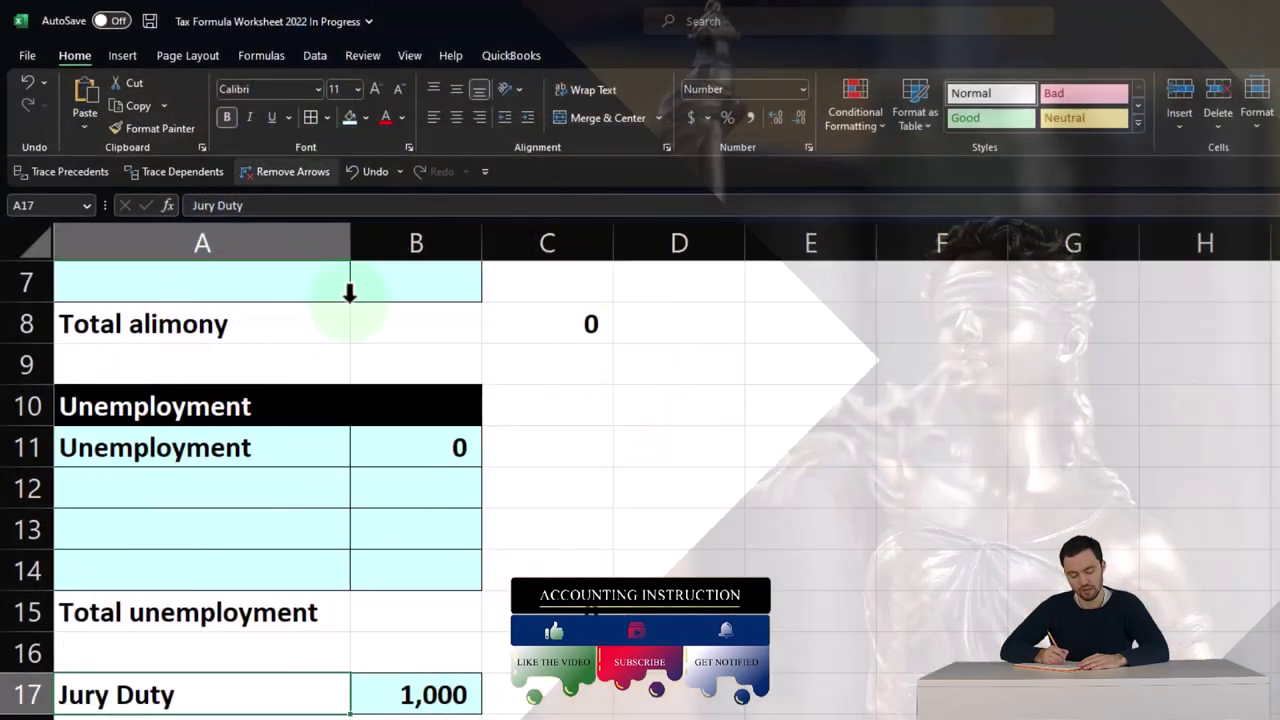
scroll(420, 706, down, 2)
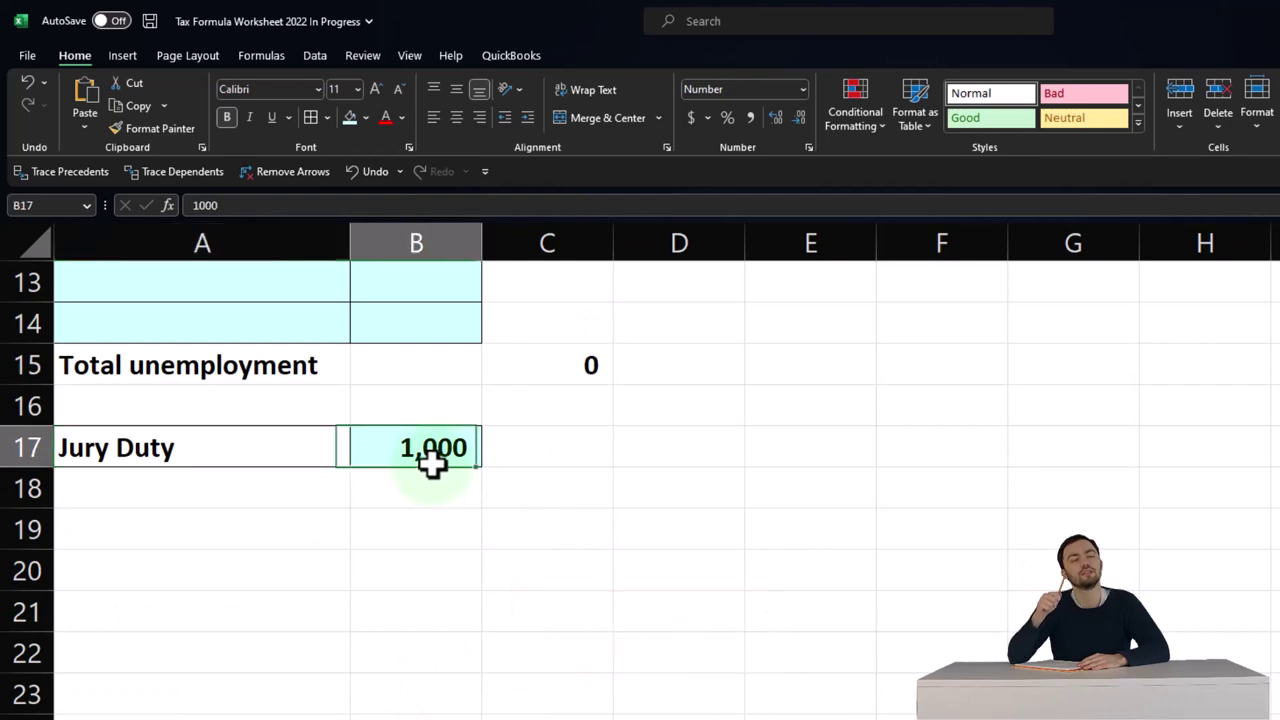
drag(430, 467, 560, 465)
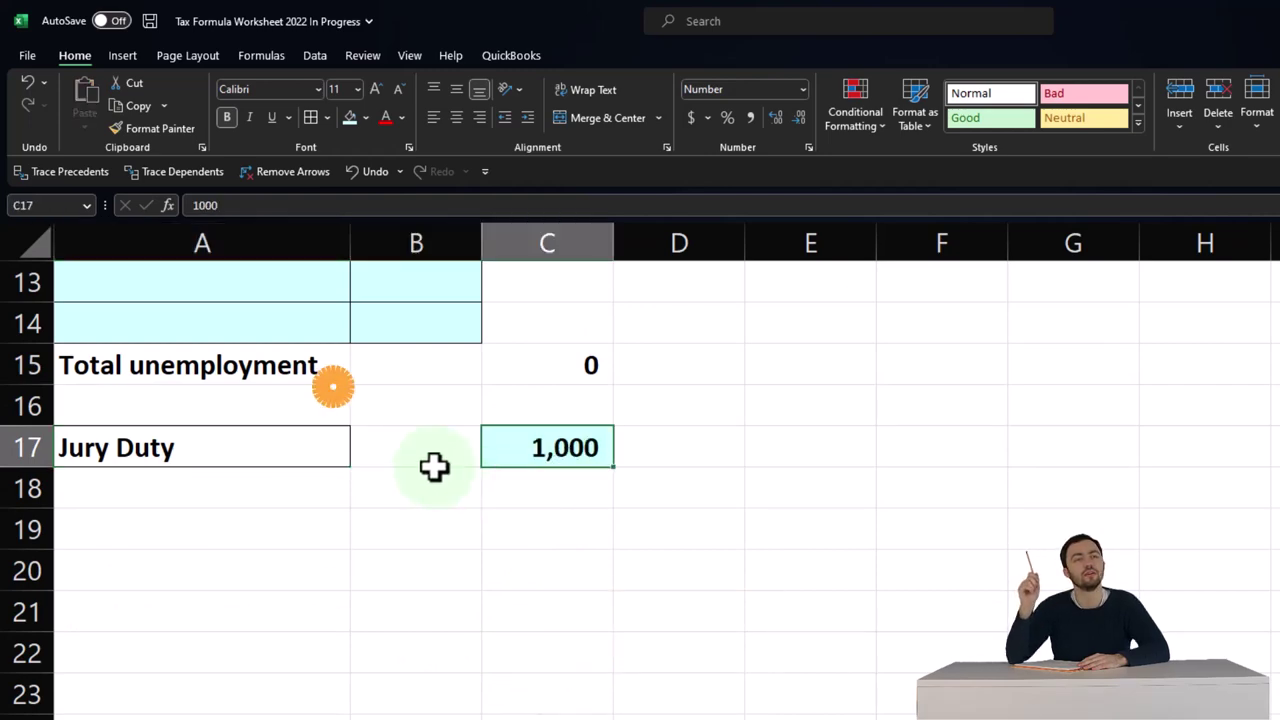
click(430, 452)
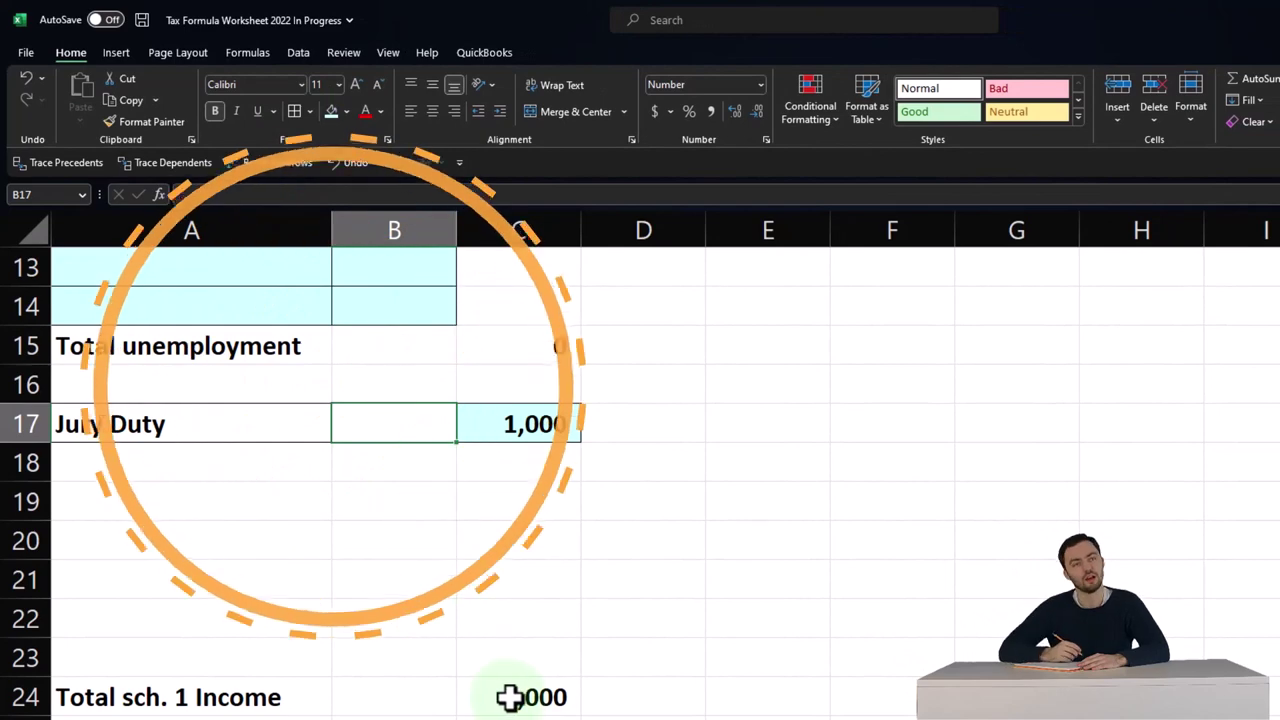
double_click(533, 716)
key(Return)
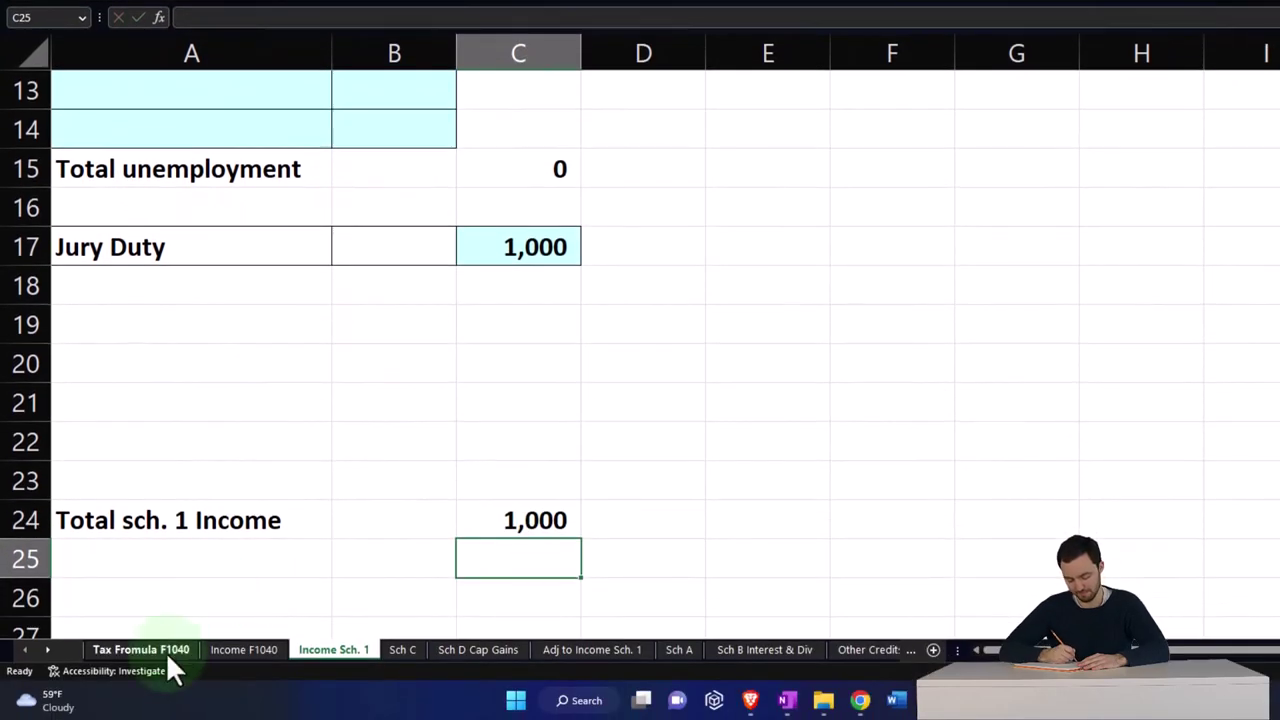
click(165, 652)
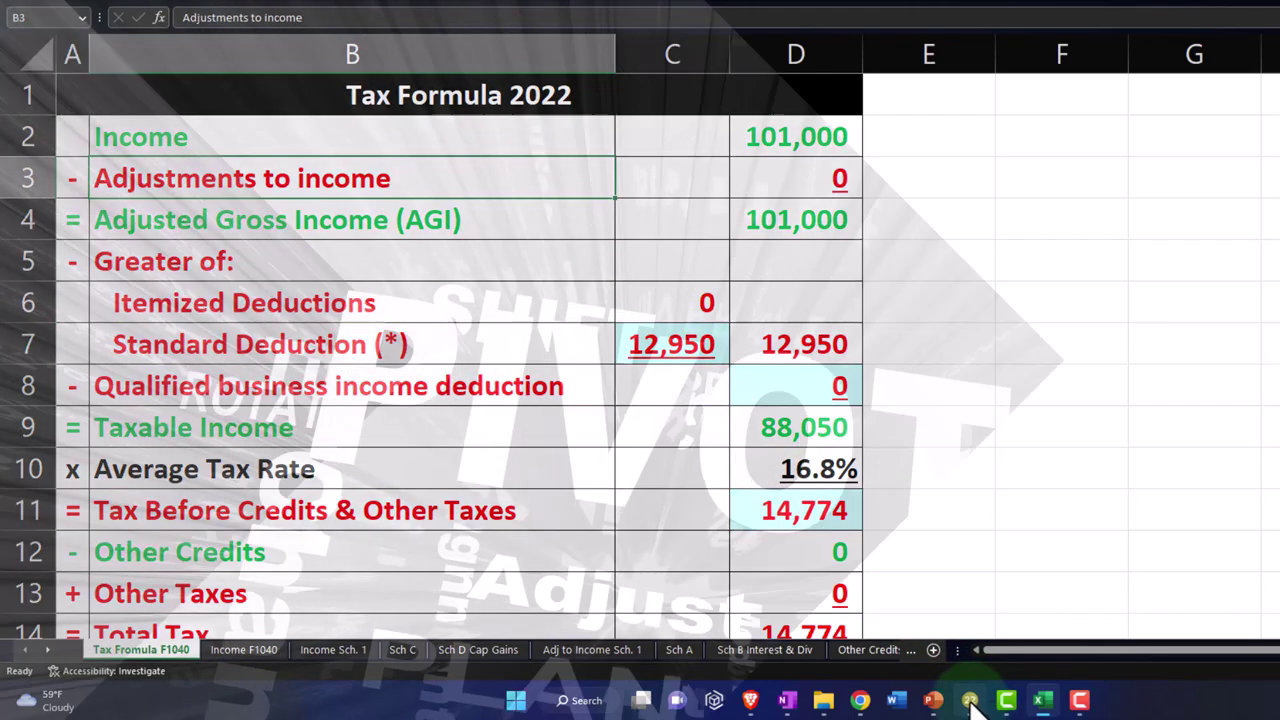
- Show Lacerte's Schedule 1 page 2 adjustments to income down to line 24a
click(982, 693)
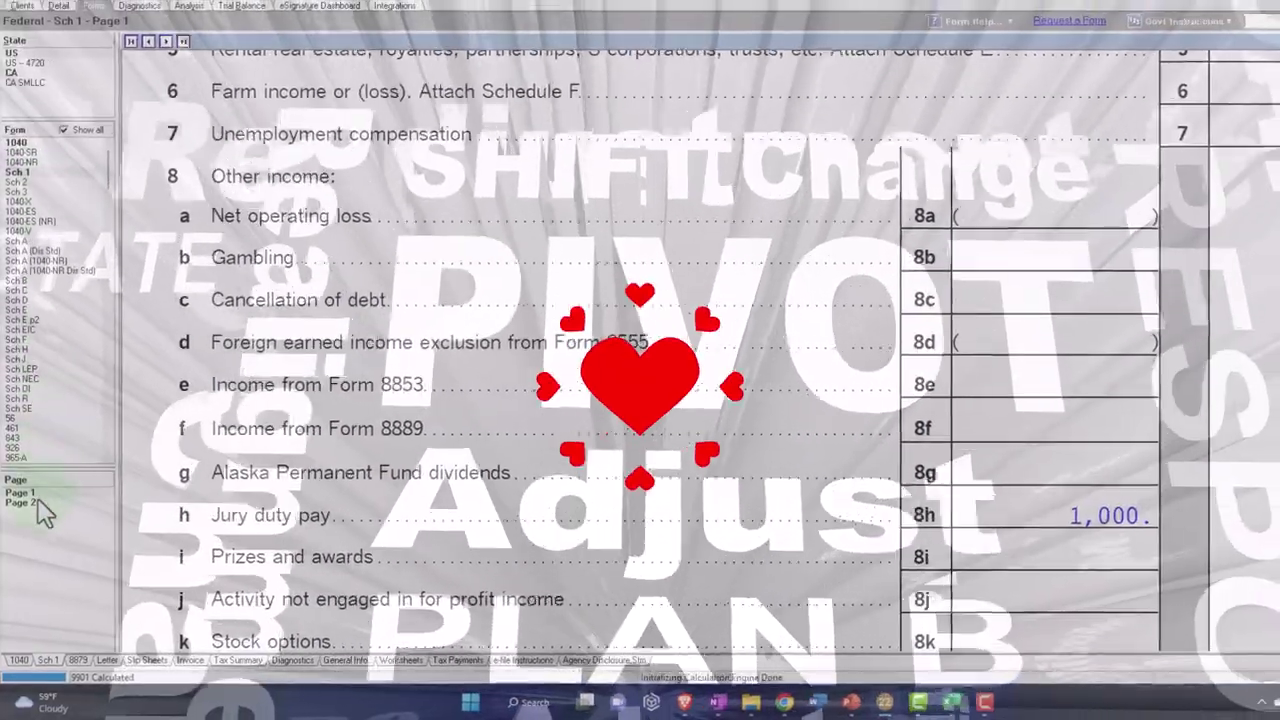
click(22, 470)
click(35, 510)
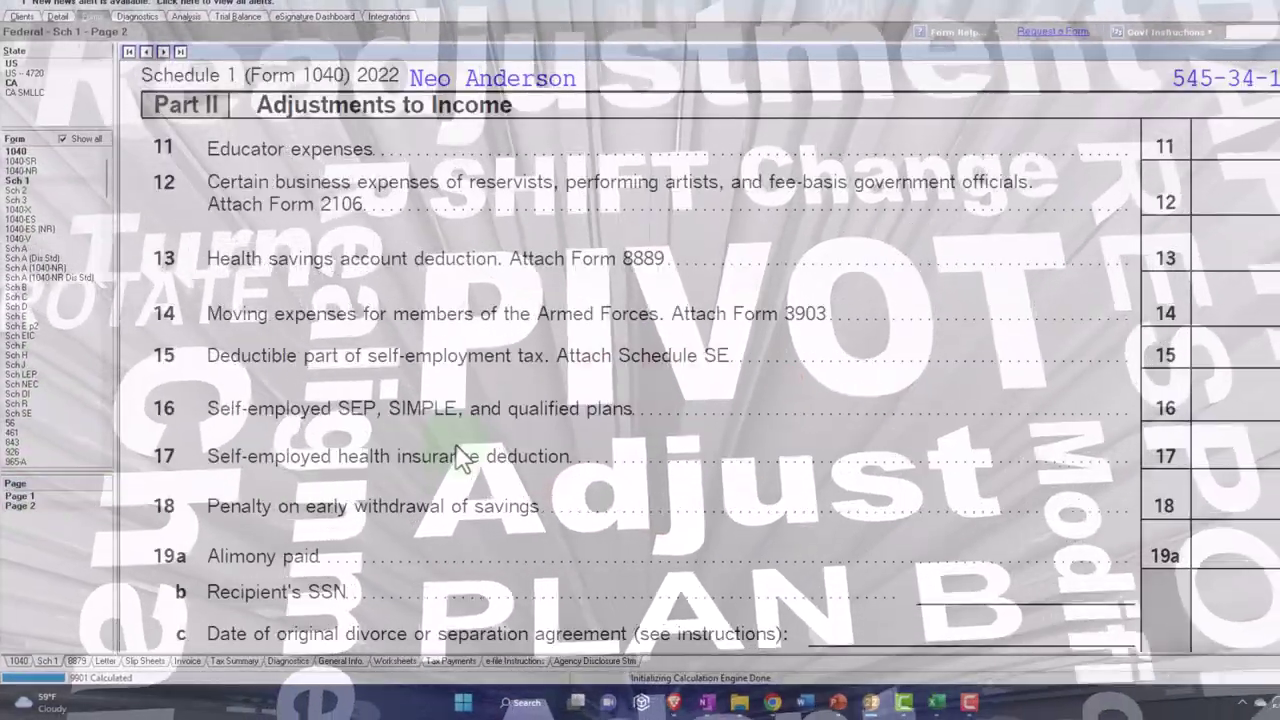
scroll(457, 455, down, 5)
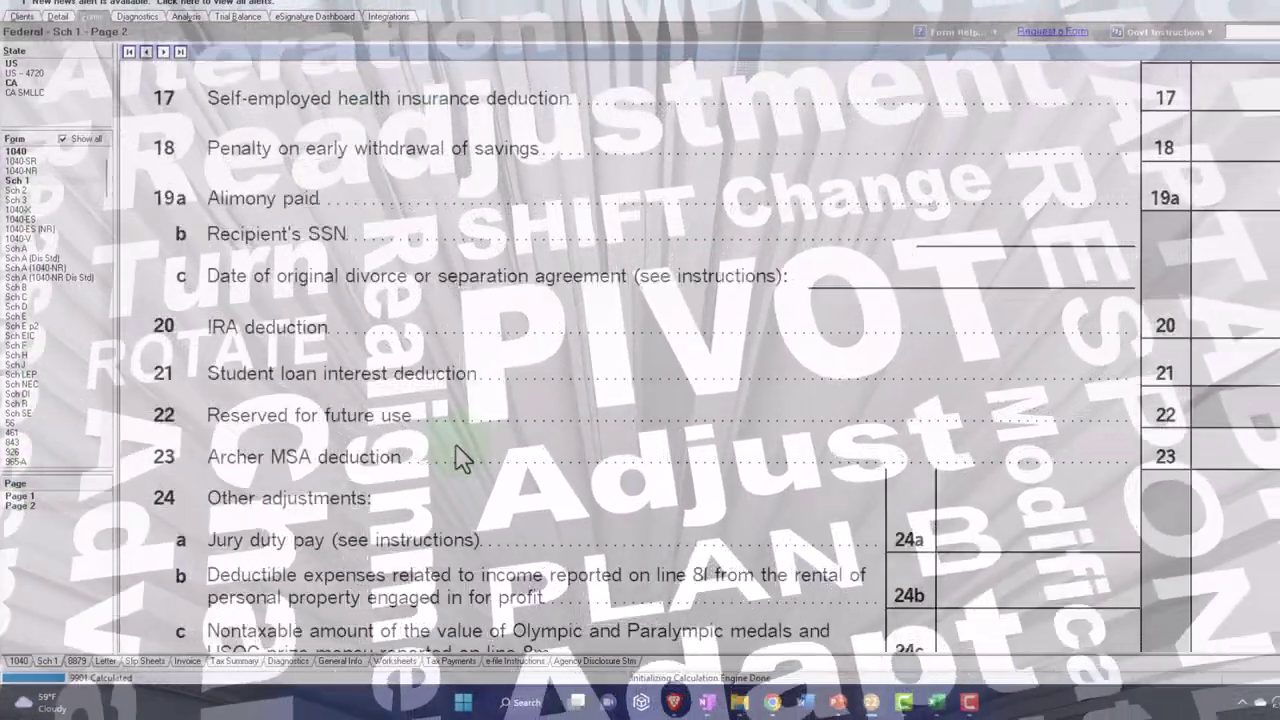
scroll(460, 455, down, 2)
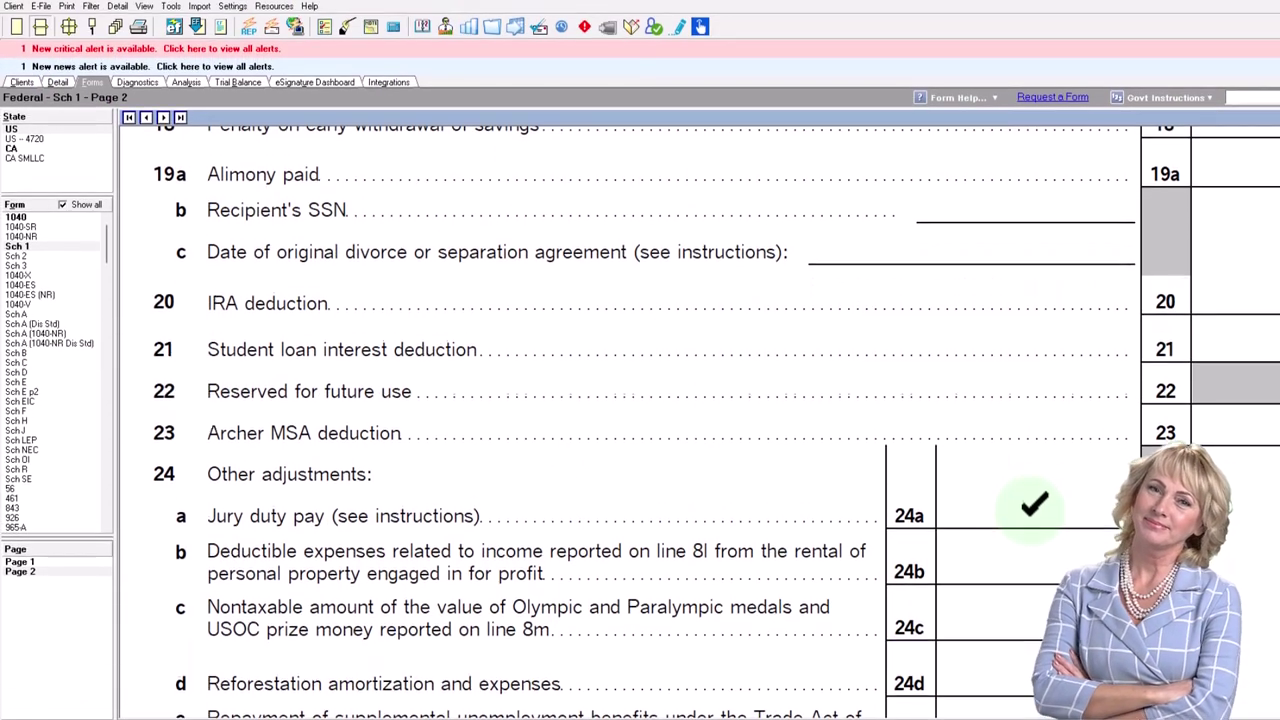
right_click(1035, 440)
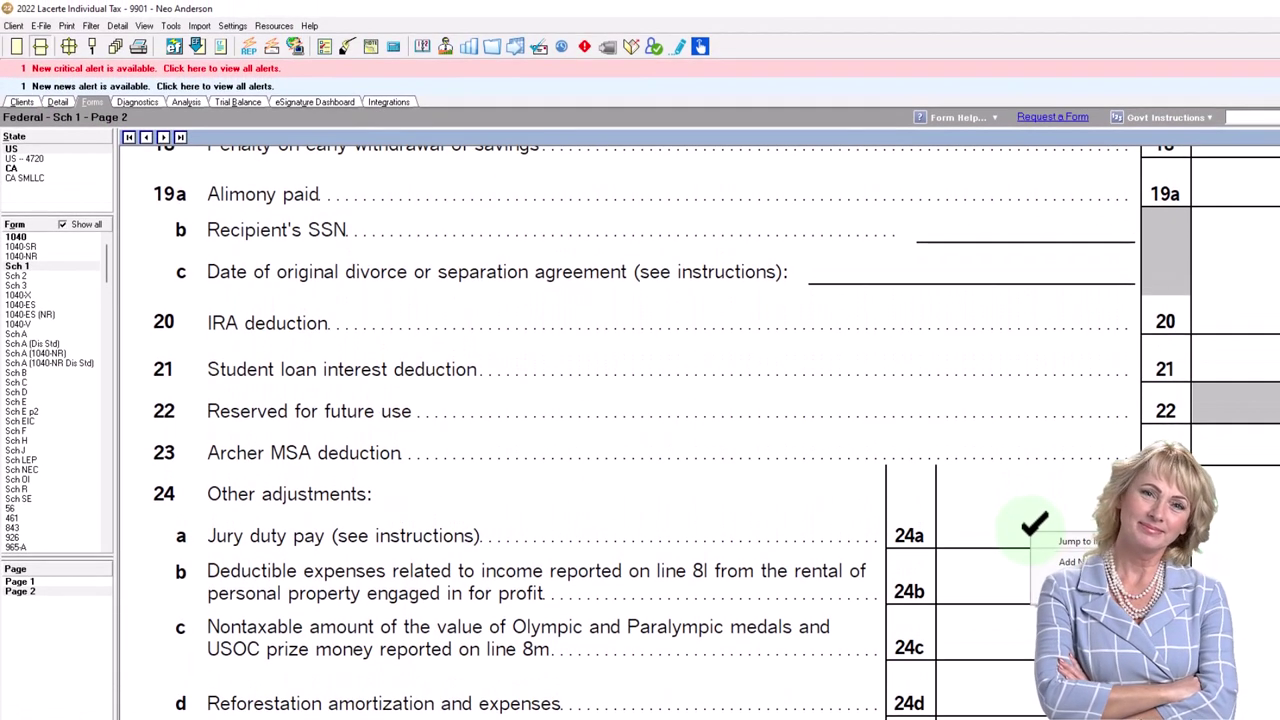
click(1048, 543)
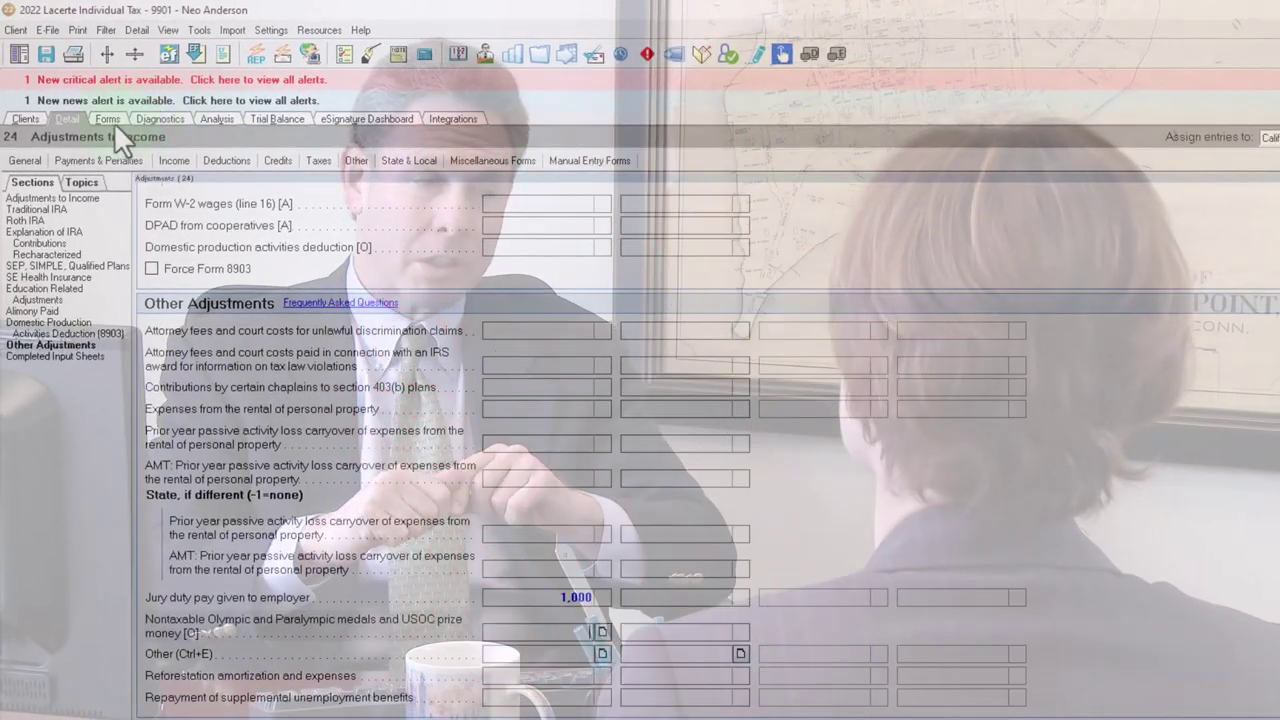
click(108, 119)
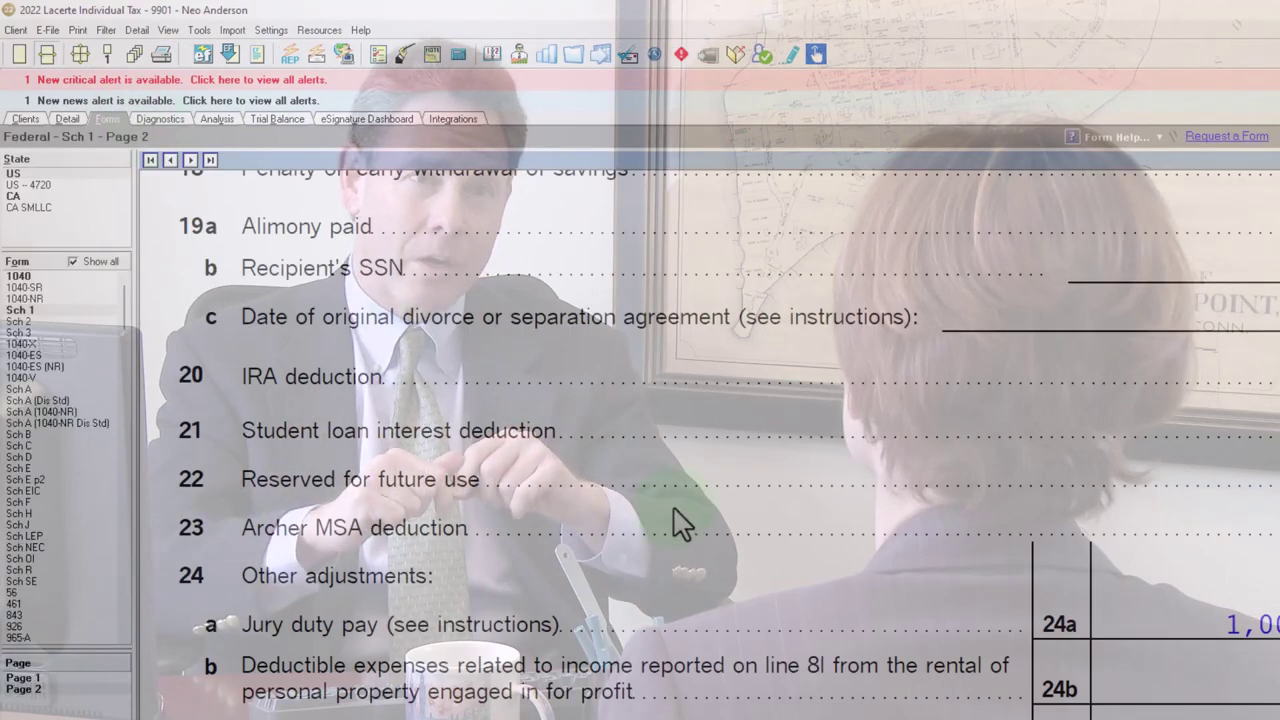
- Check Schedule 1 lines 25–26 and Form 1040's 100,000 adjusted gross income
scroll(680, 523, down, 8)
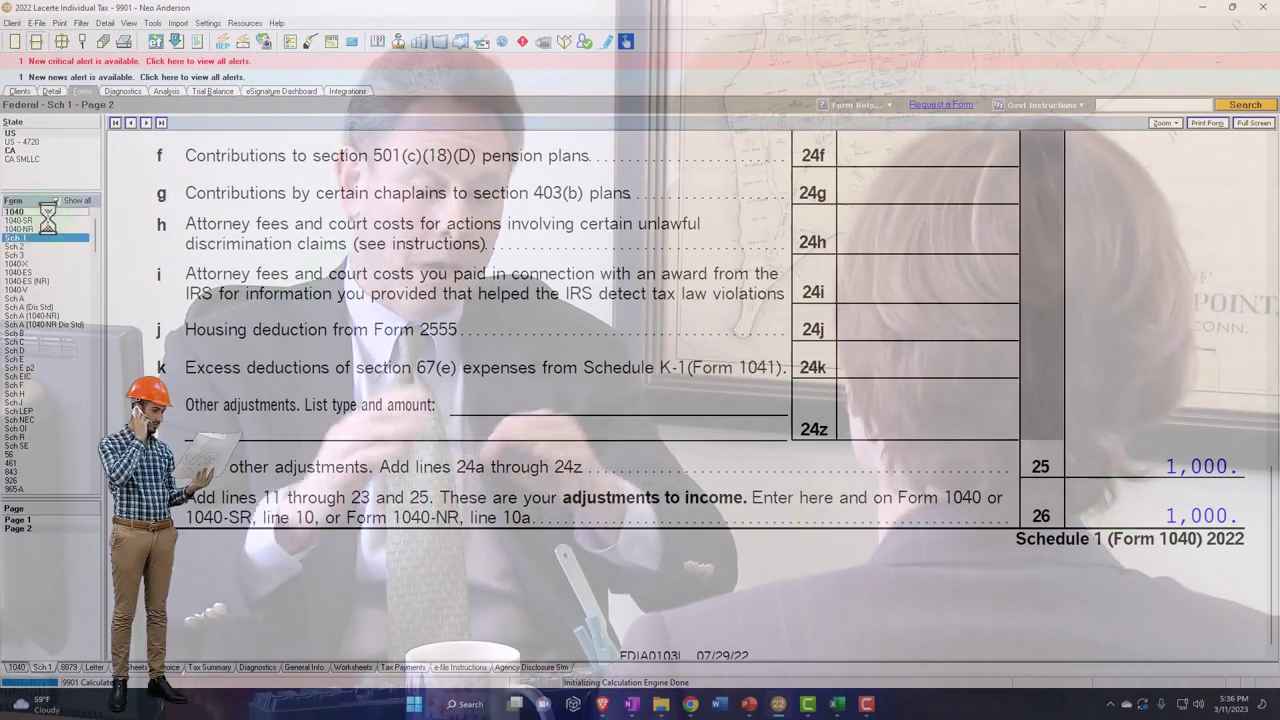
scroll(680, 370, down, 6)
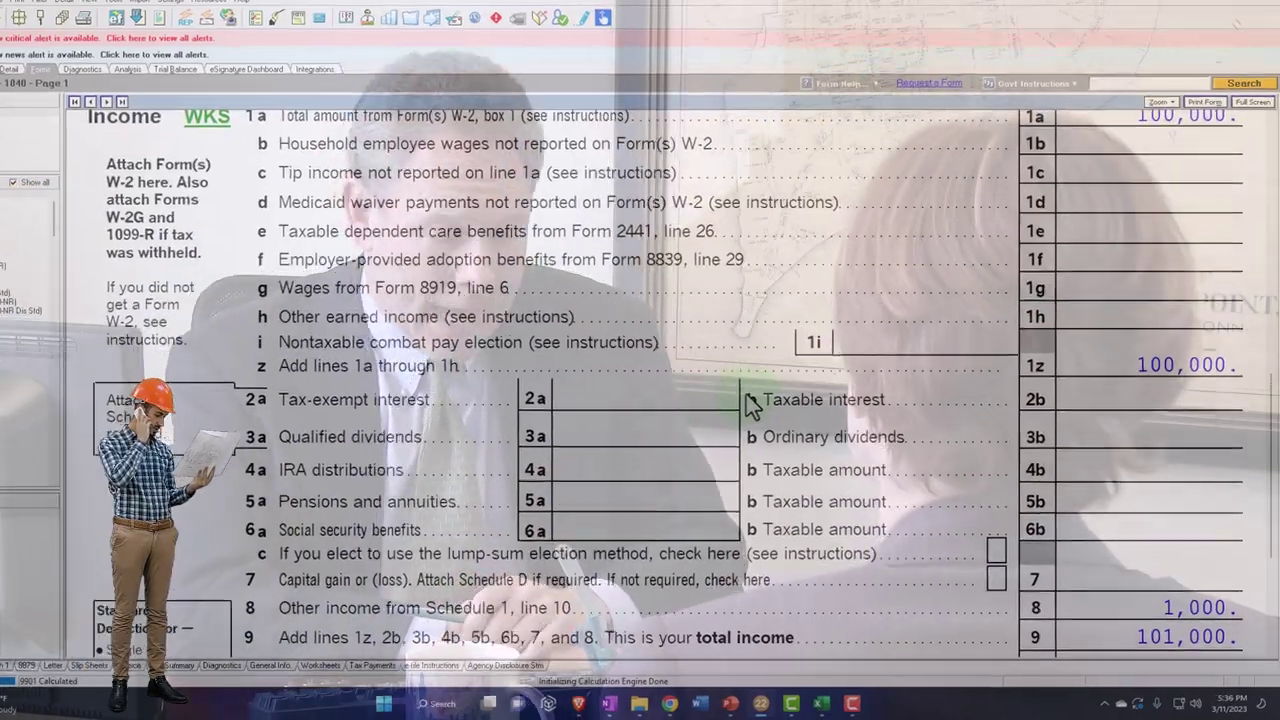
scroll(770, 415, down, 3)
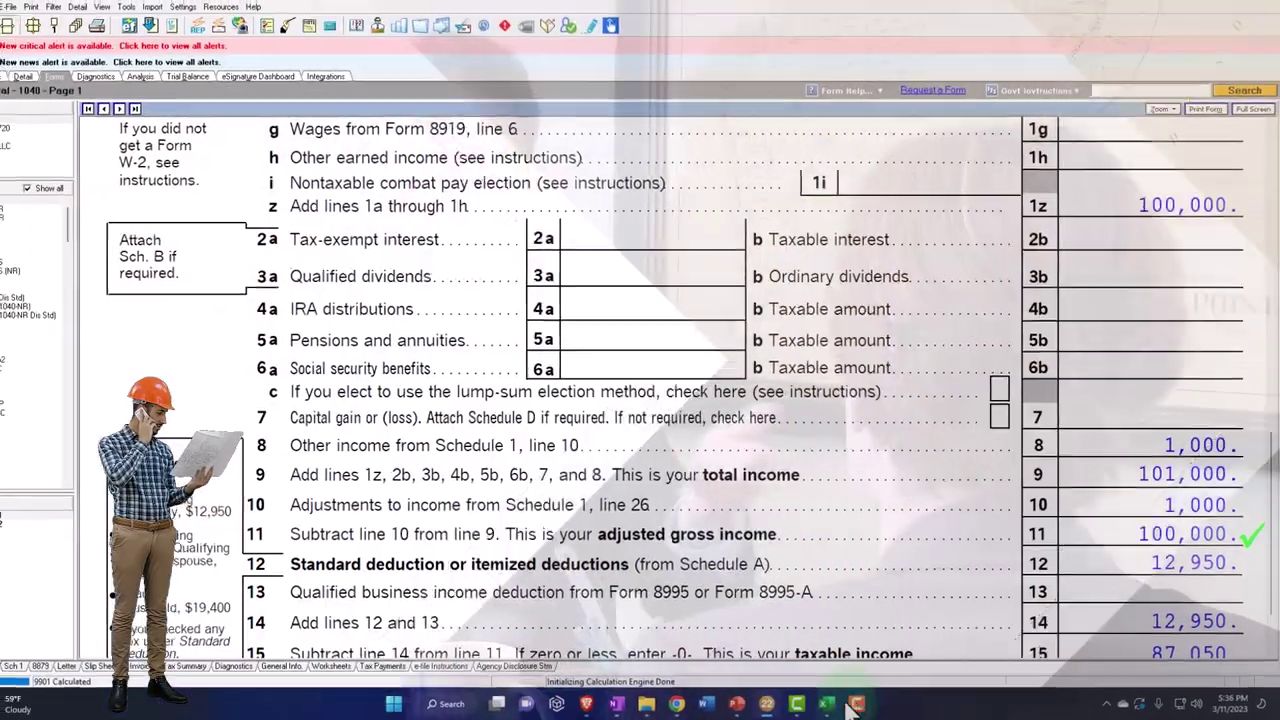
click(826, 704)
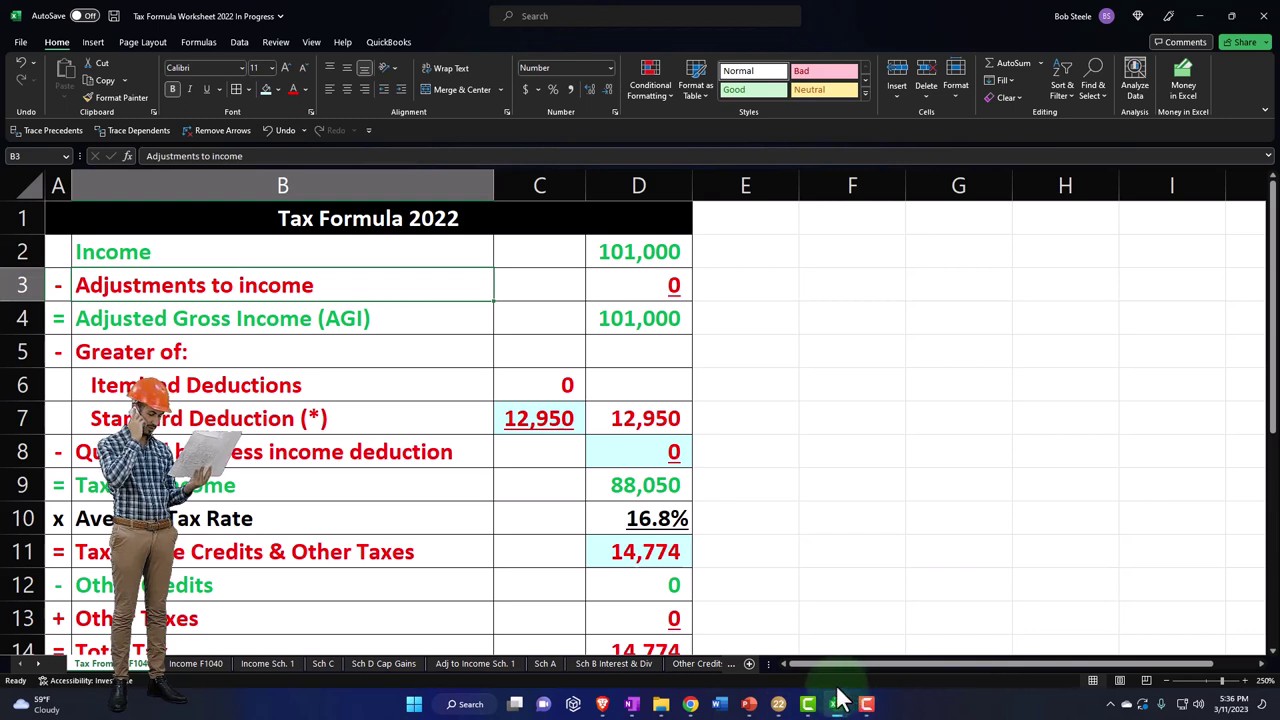
- On Adj to Income Sch. 1, insert row 18 with Jury Duty Paid to Employer and 1000
click(458, 663)
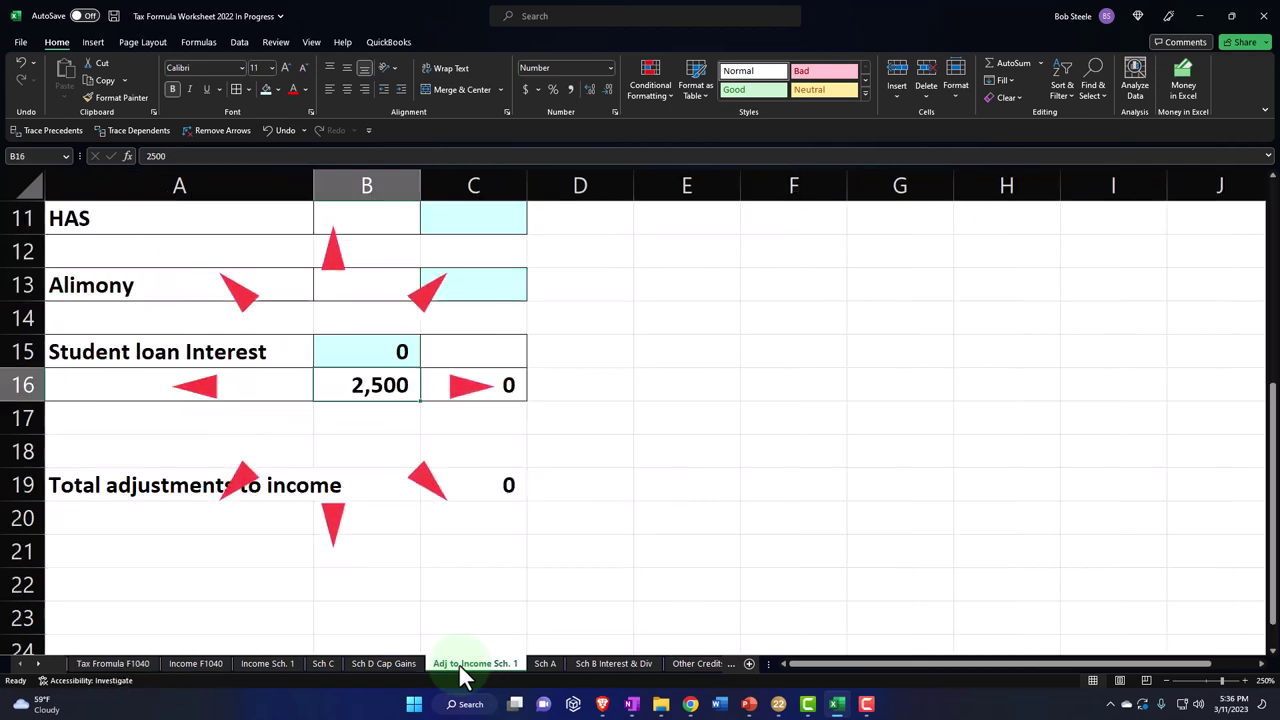
click(366, 549)
click(30, 412)
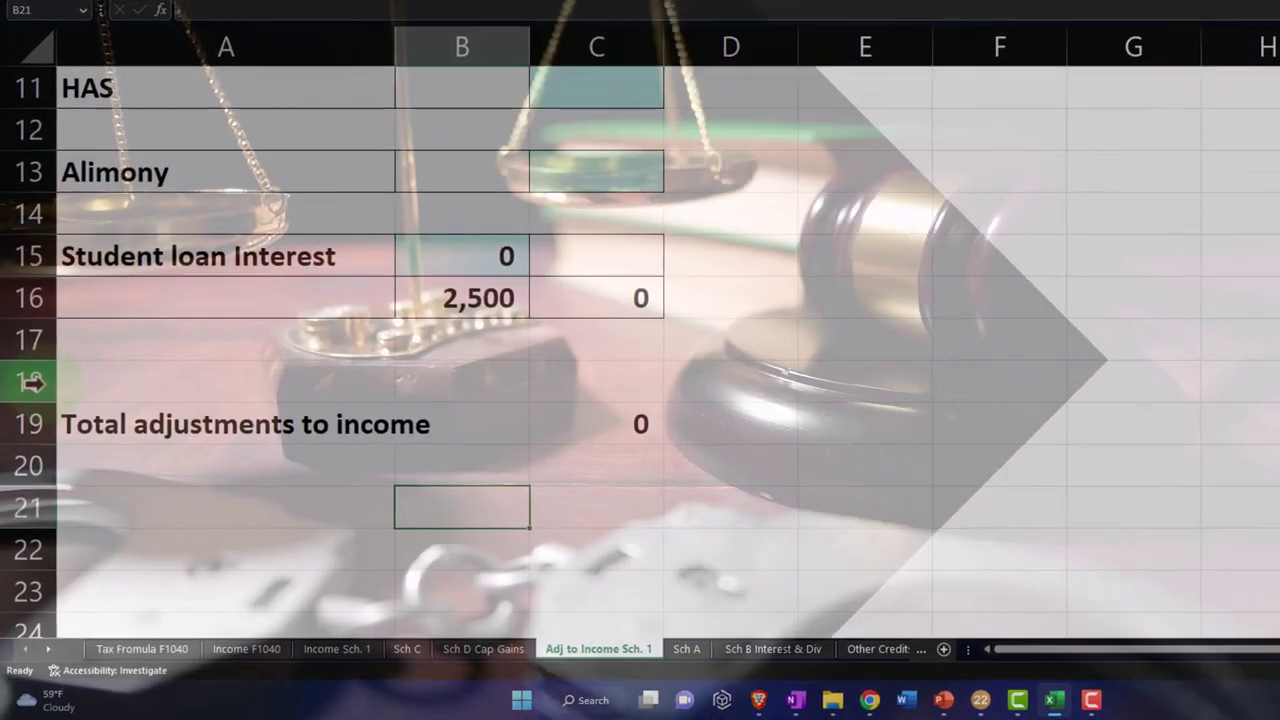
right_click(146, 418)
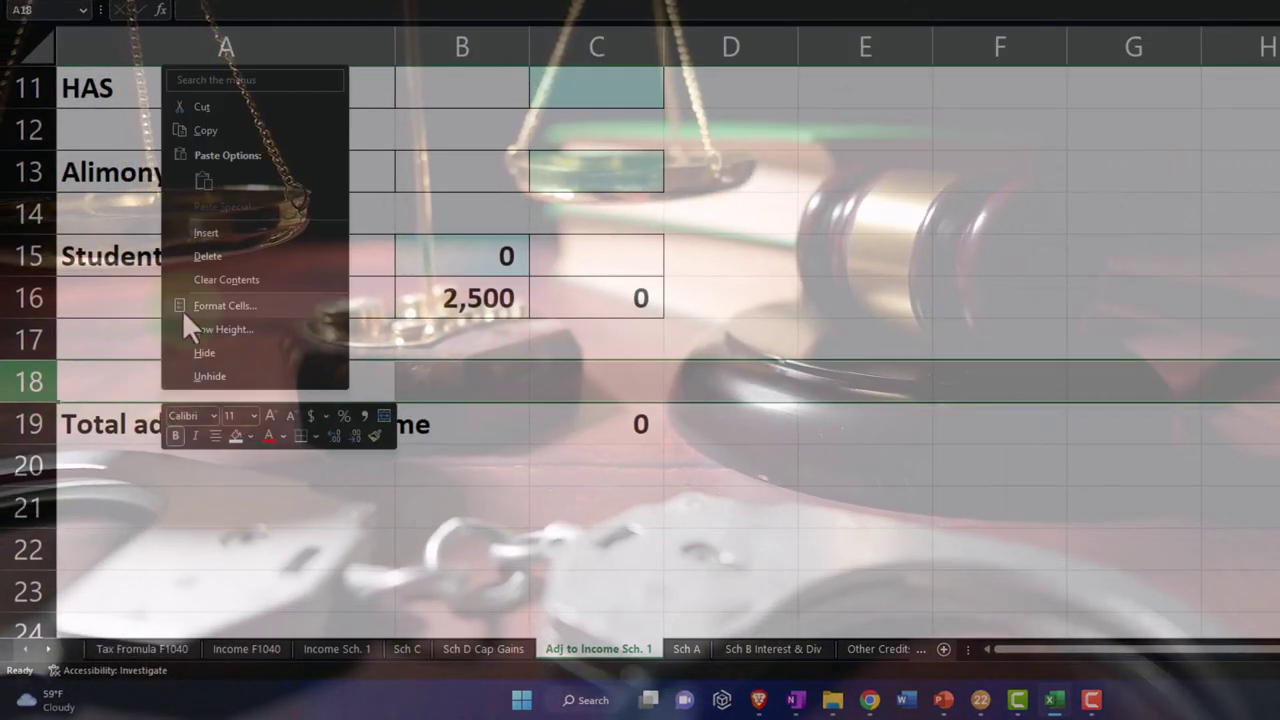
click(191, 232)
click(138, 380)
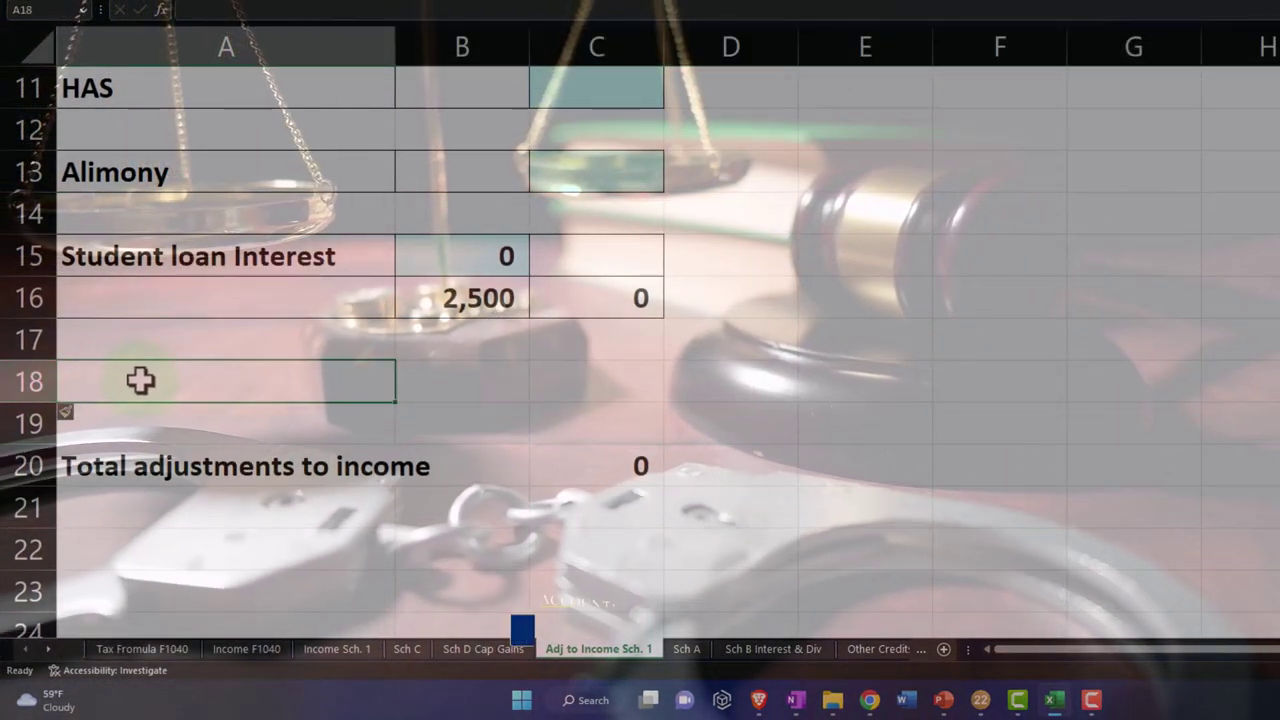
text(Jury D)
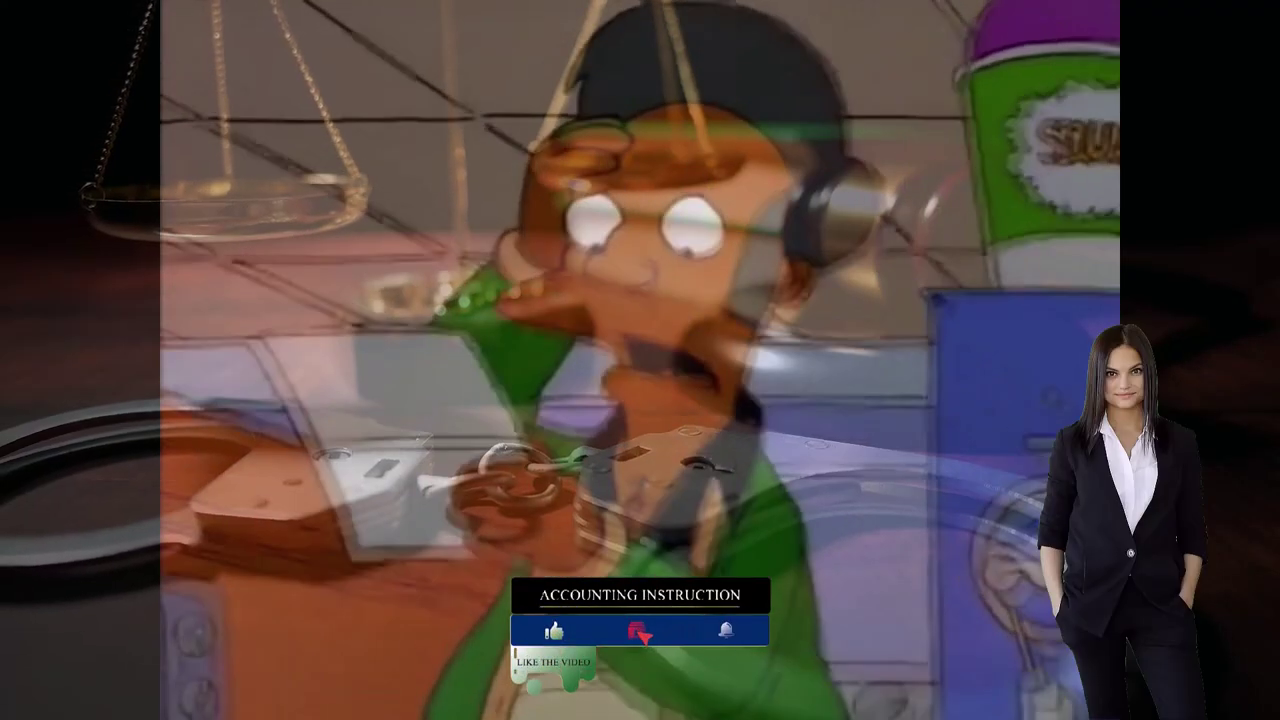
text(uty)
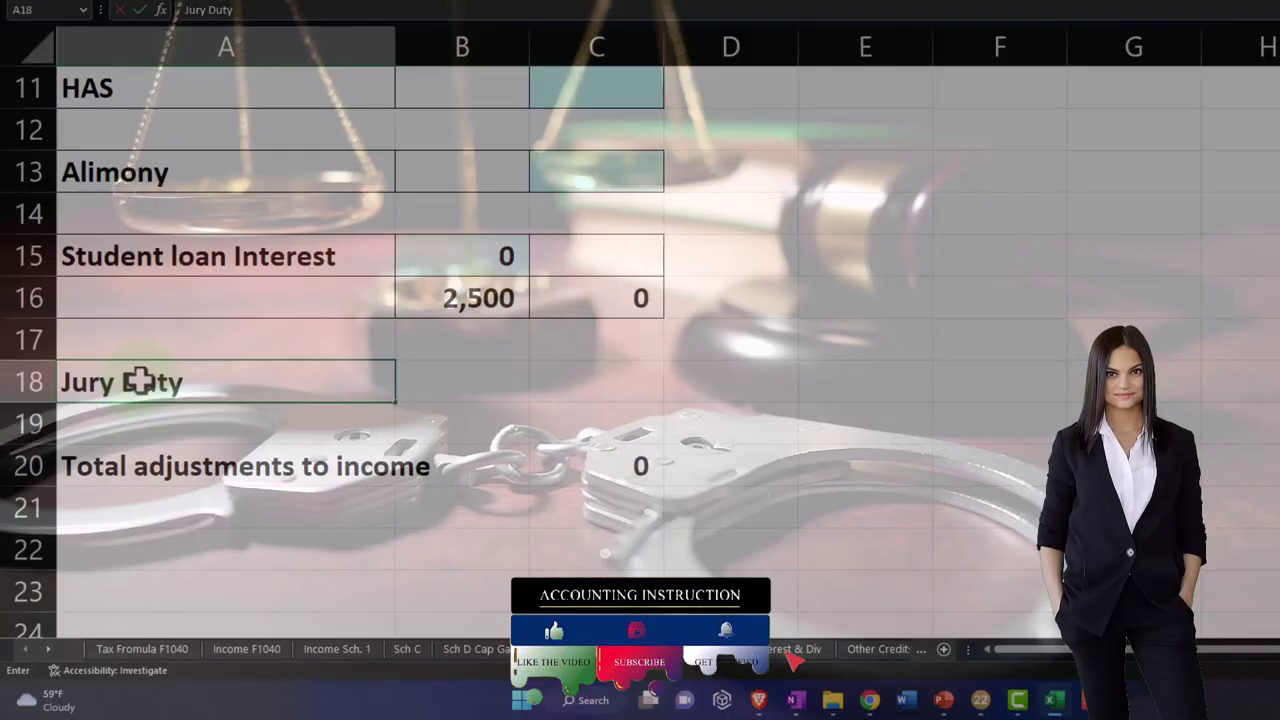
text( Employer P)
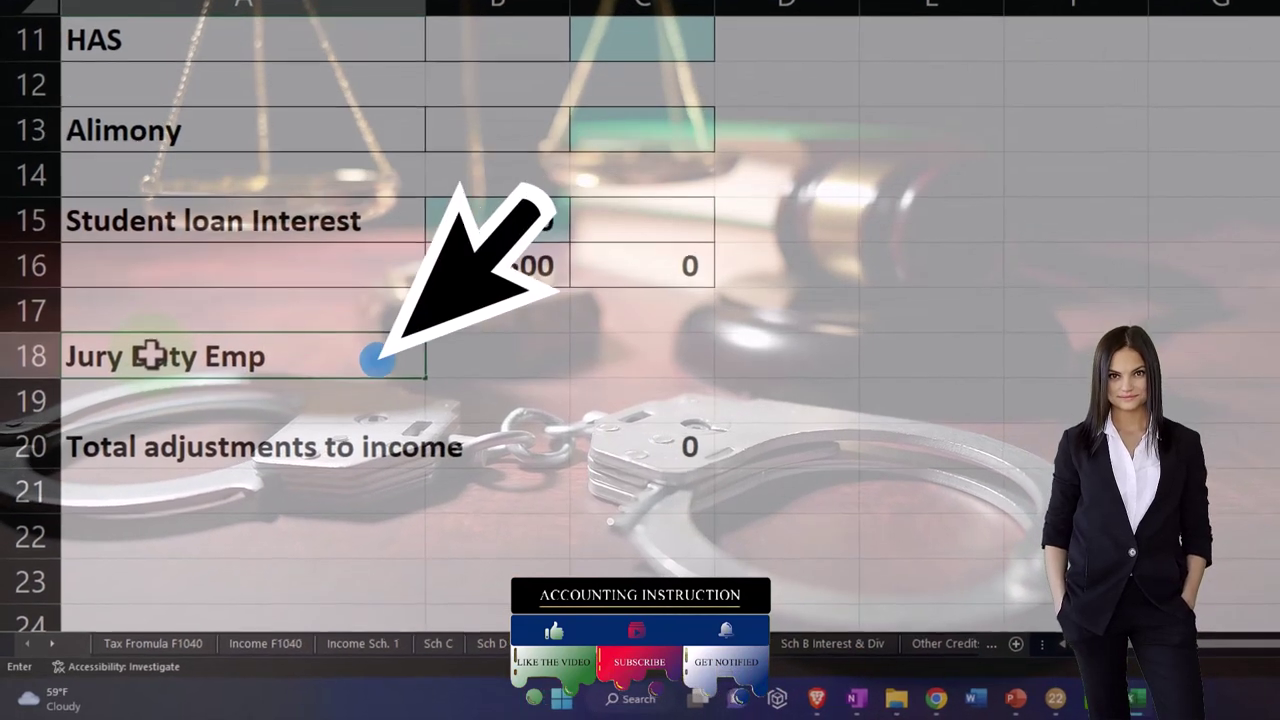
text(a)
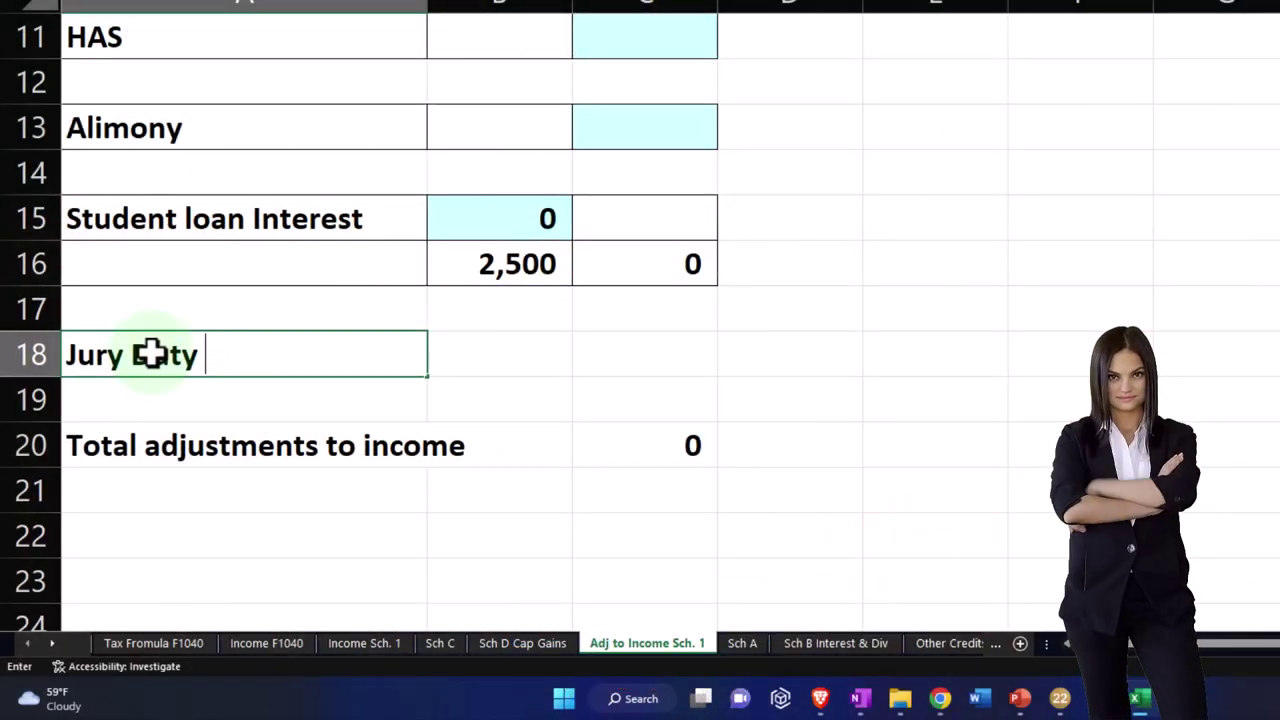
text(aid to Empo)
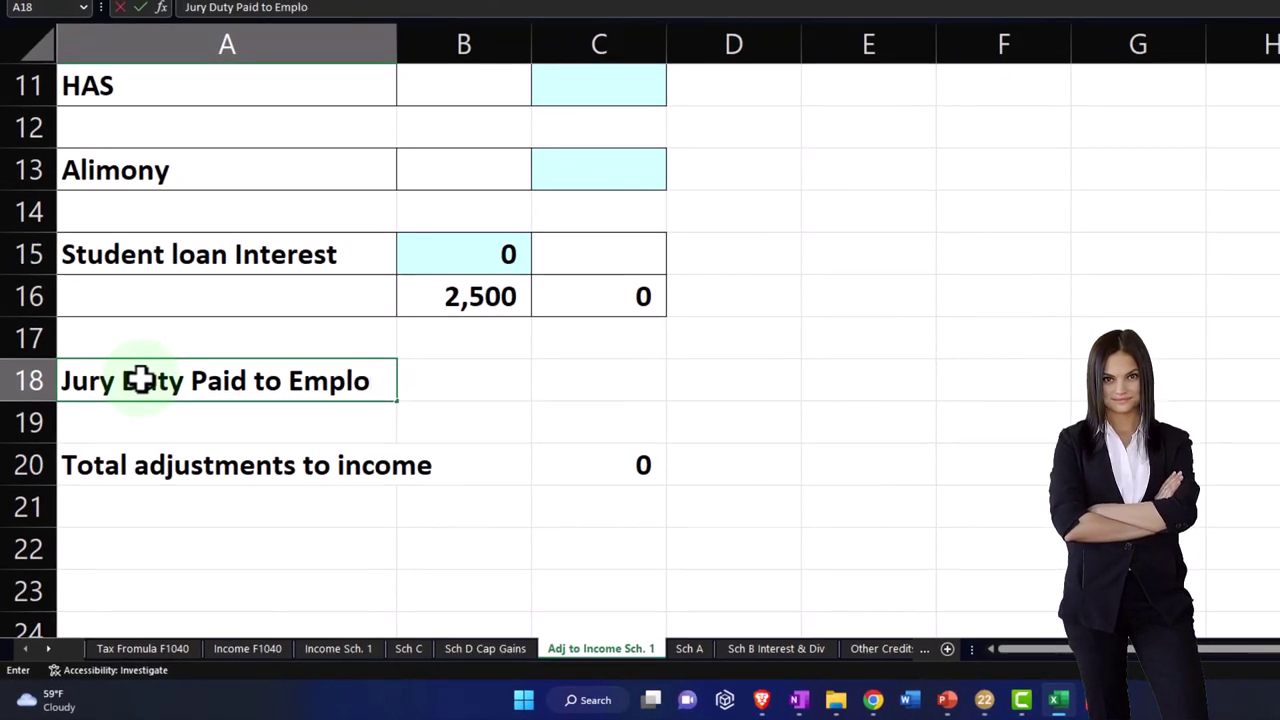
key(Tab)
key(Tab)
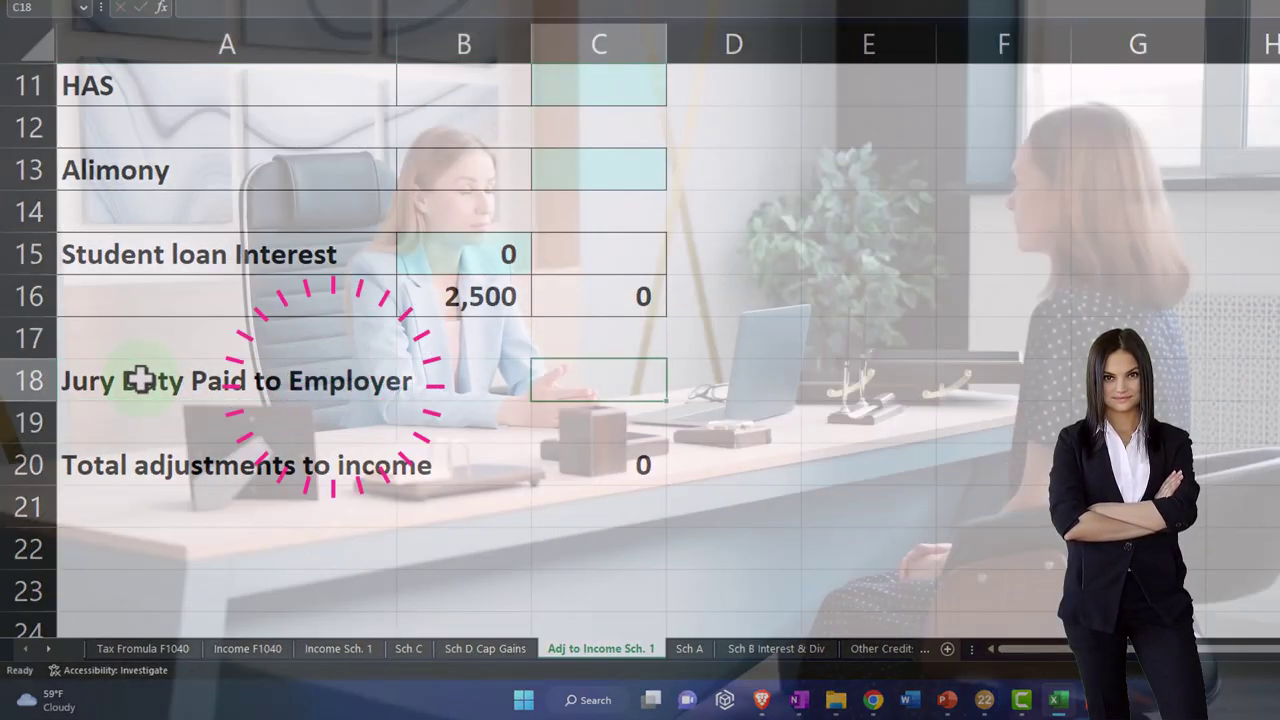
text(1000)
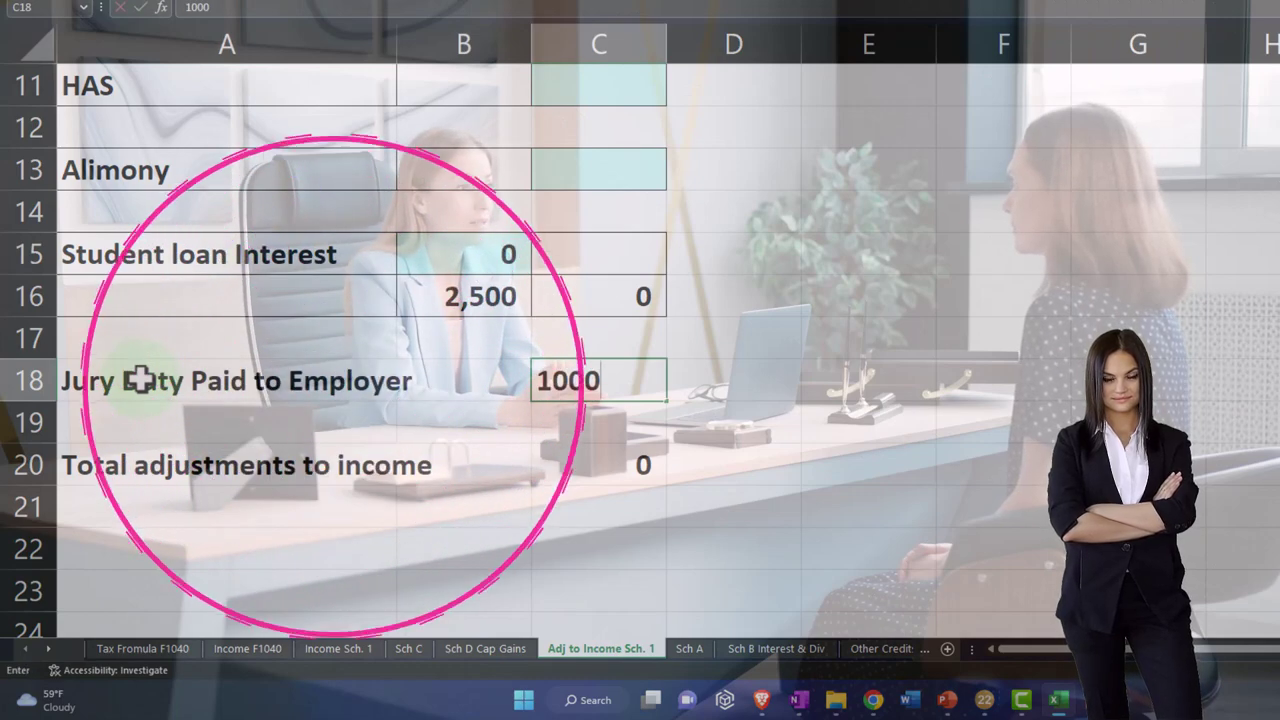
- Add borders to row 18, teal-fill the 1,000 amount, and verify the C20 total
drag(137, 380, 560, 375)
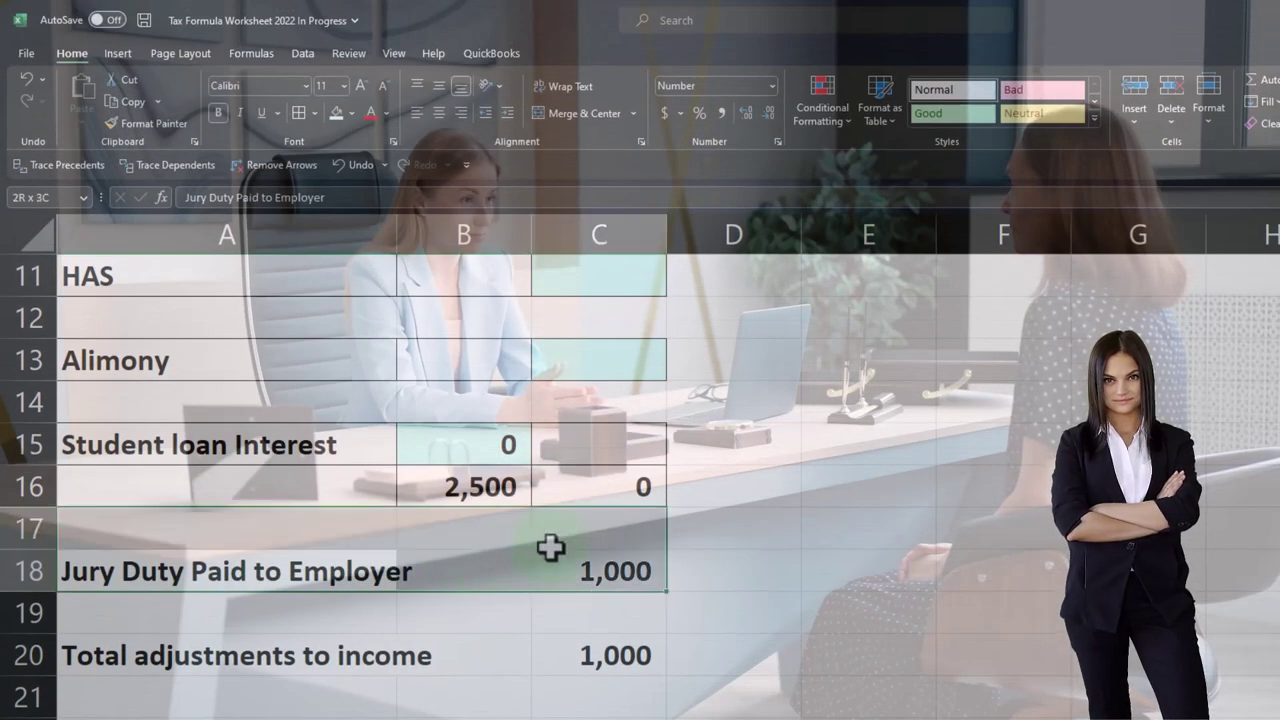
click(297, 112)
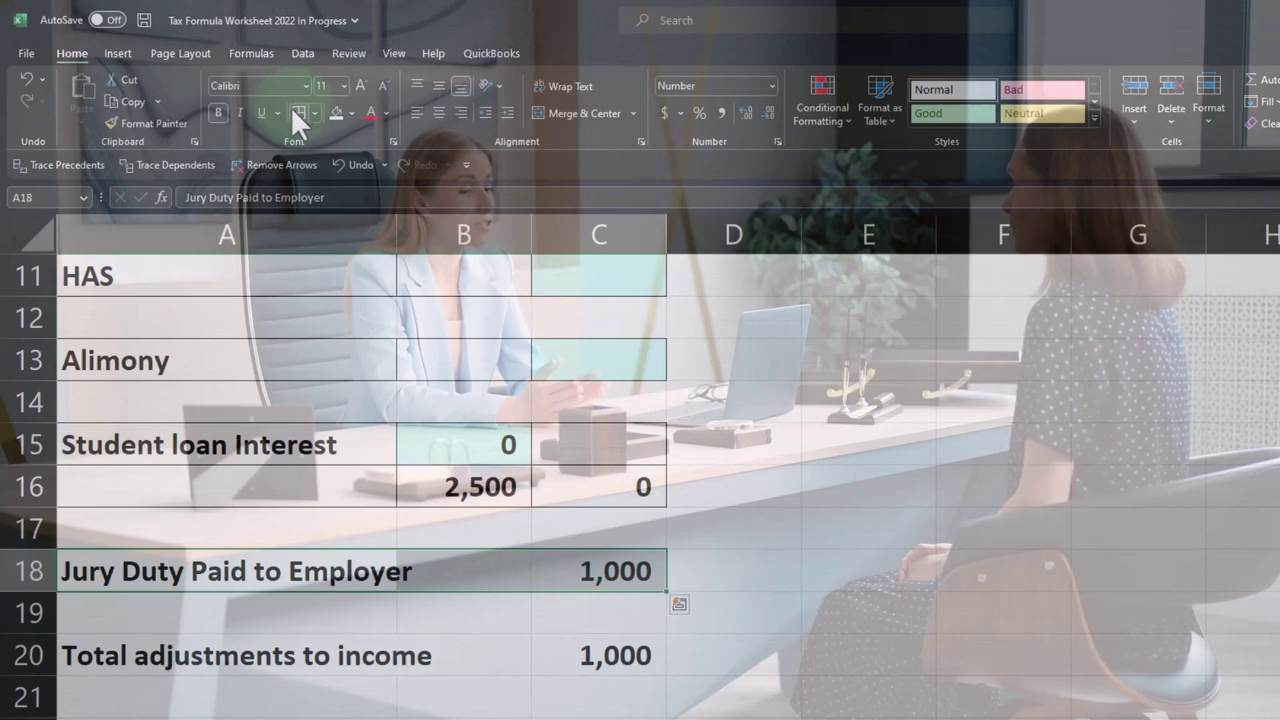
click(623, 570)
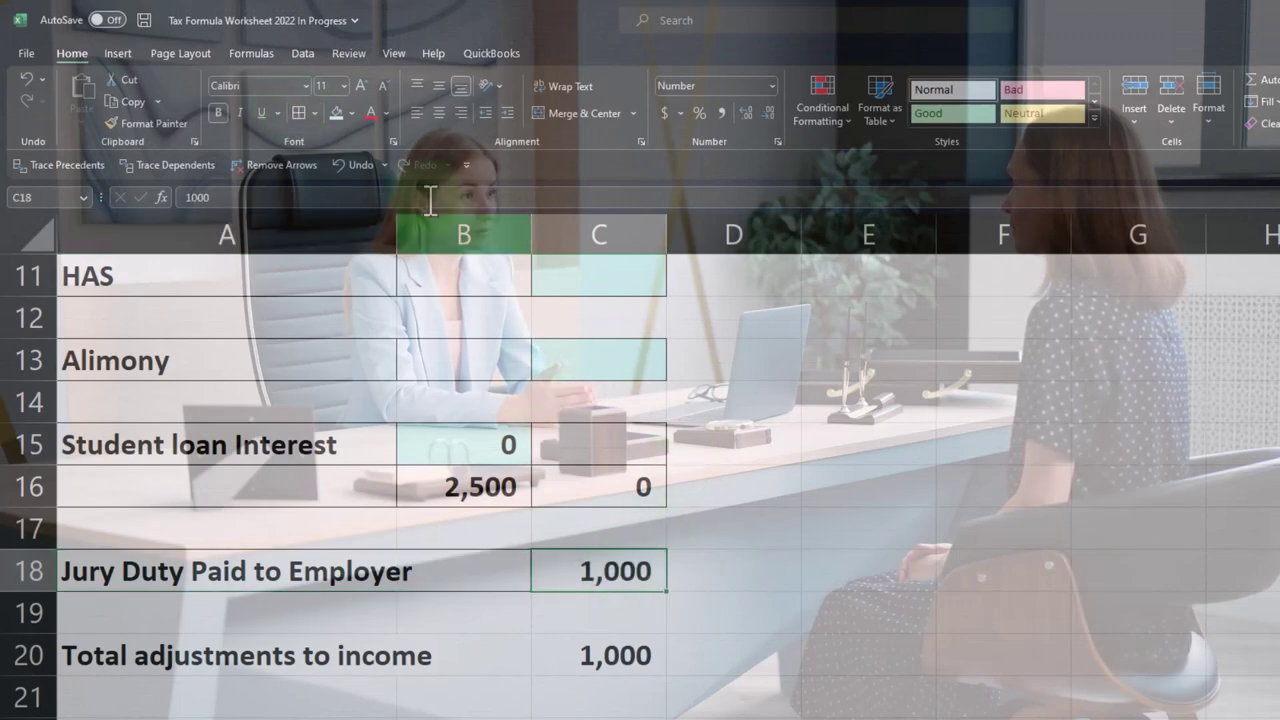
click(334, 109)
double_click(609, 653)
key(Return)
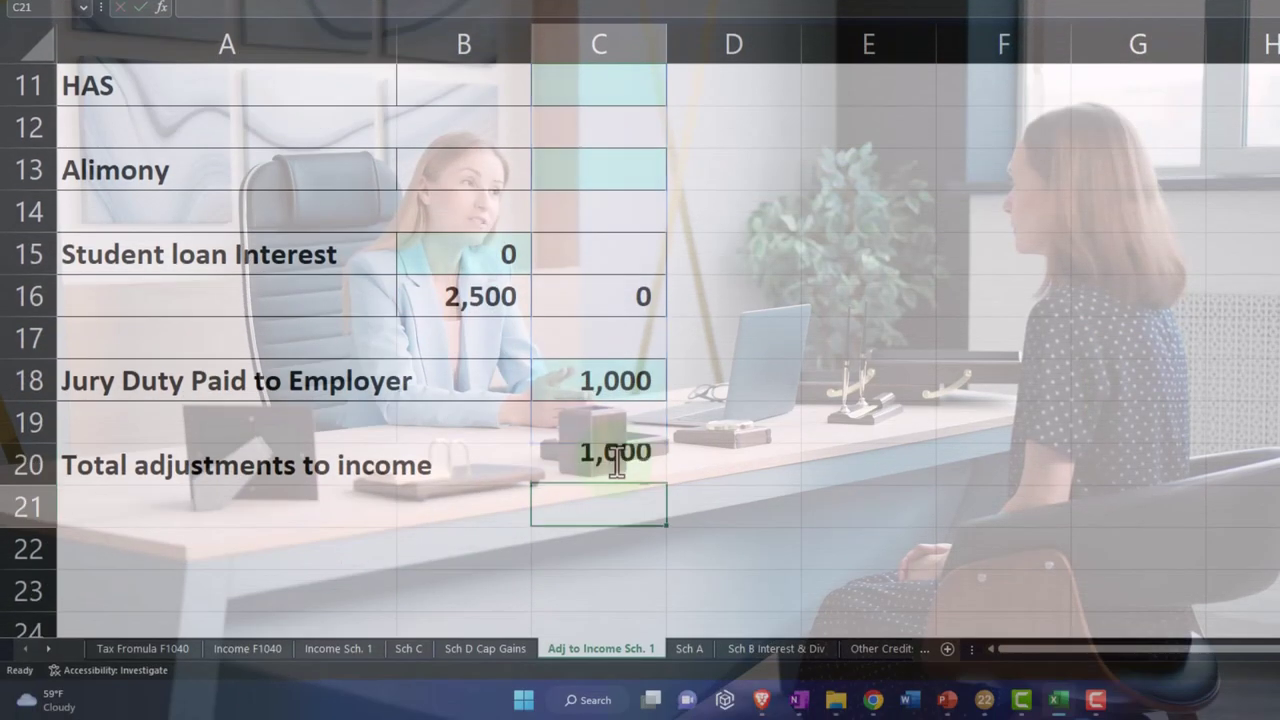
- Verify the Tax Formula F1040 sheet's D3 link shows 1,000 adjustments and 100,000 AGI
click(147, 647)
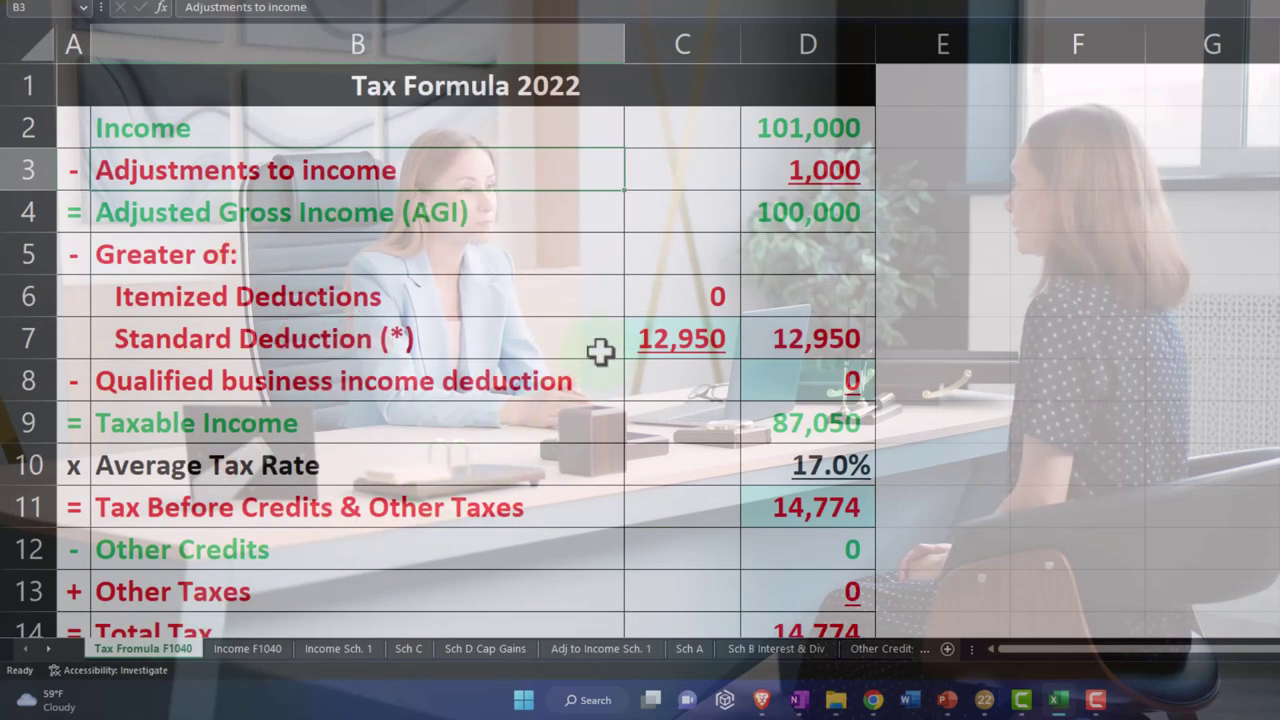
click(757, 175)
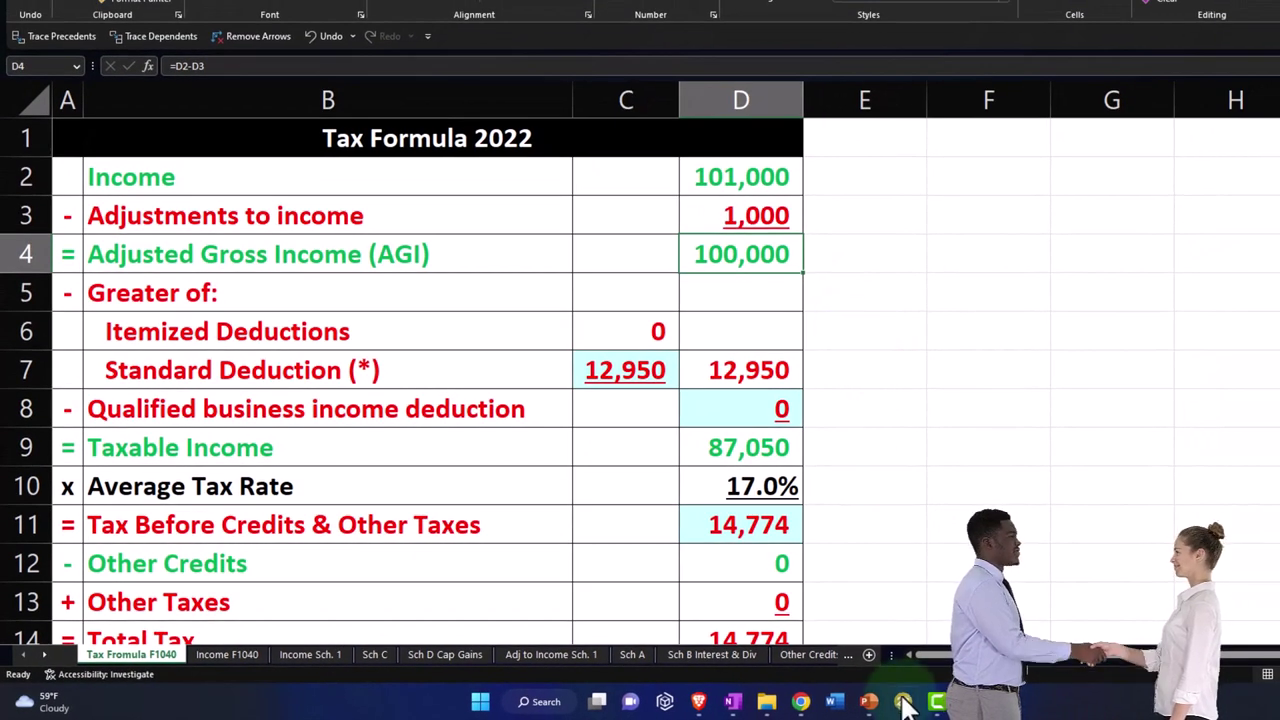
click(904, 704)
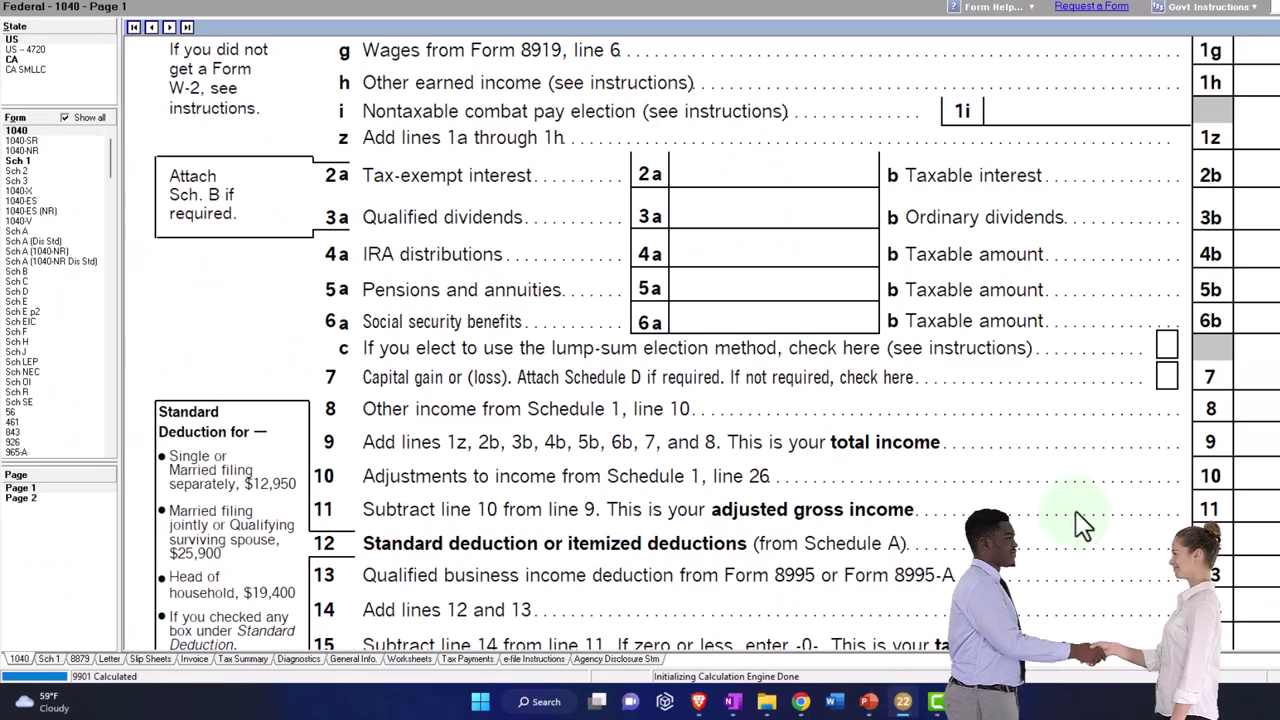
scroll(1078, 516, down, 2)
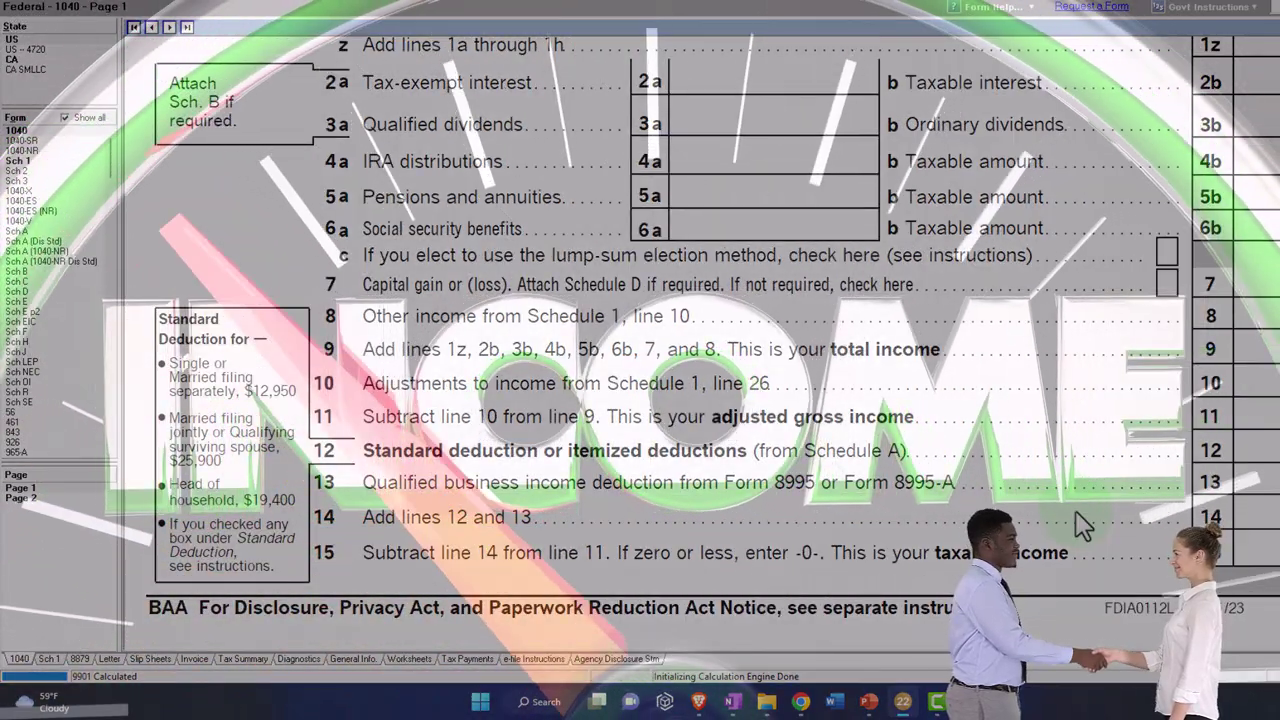